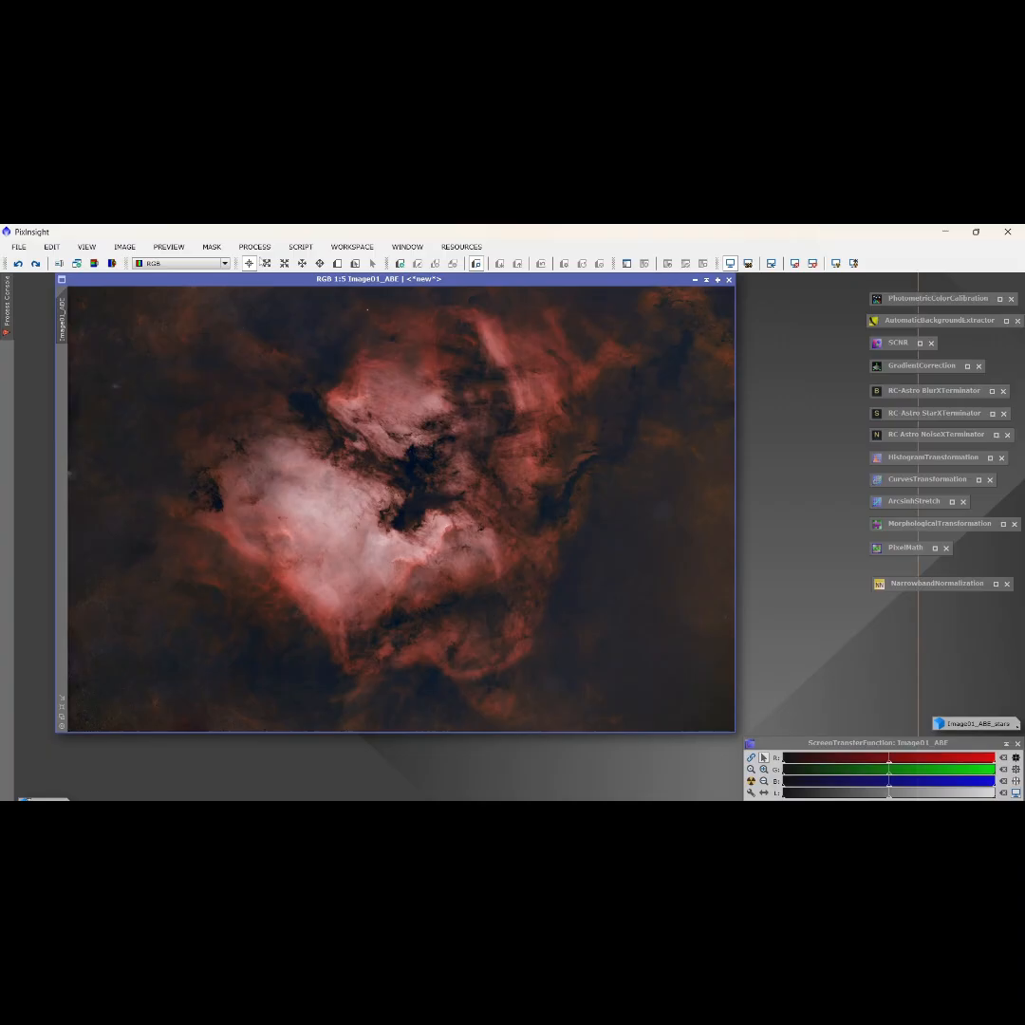
# Open the NarrowbandNormalization process and turn on its real-time preview for the Image01_ABE image.
pyautogui.click(261, 249)
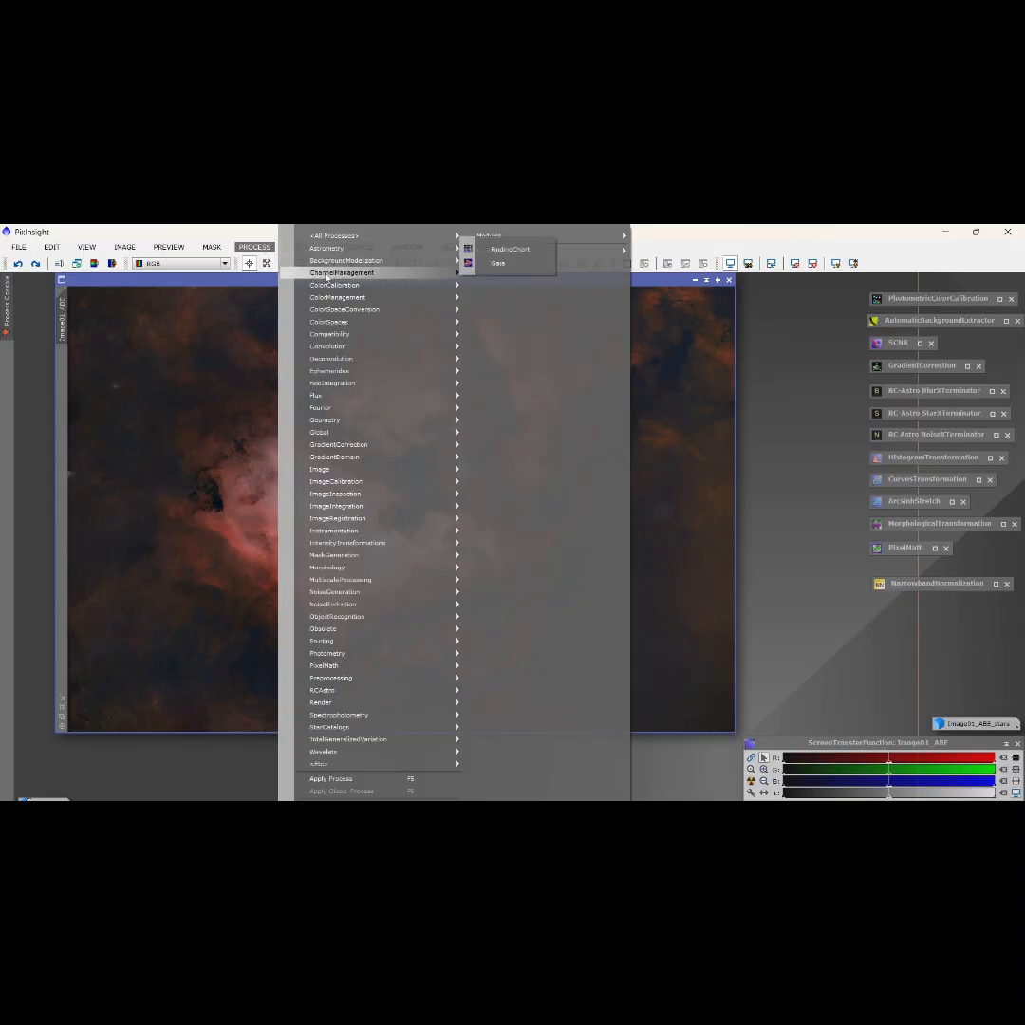
pyautogui.moveTo(398, 284)
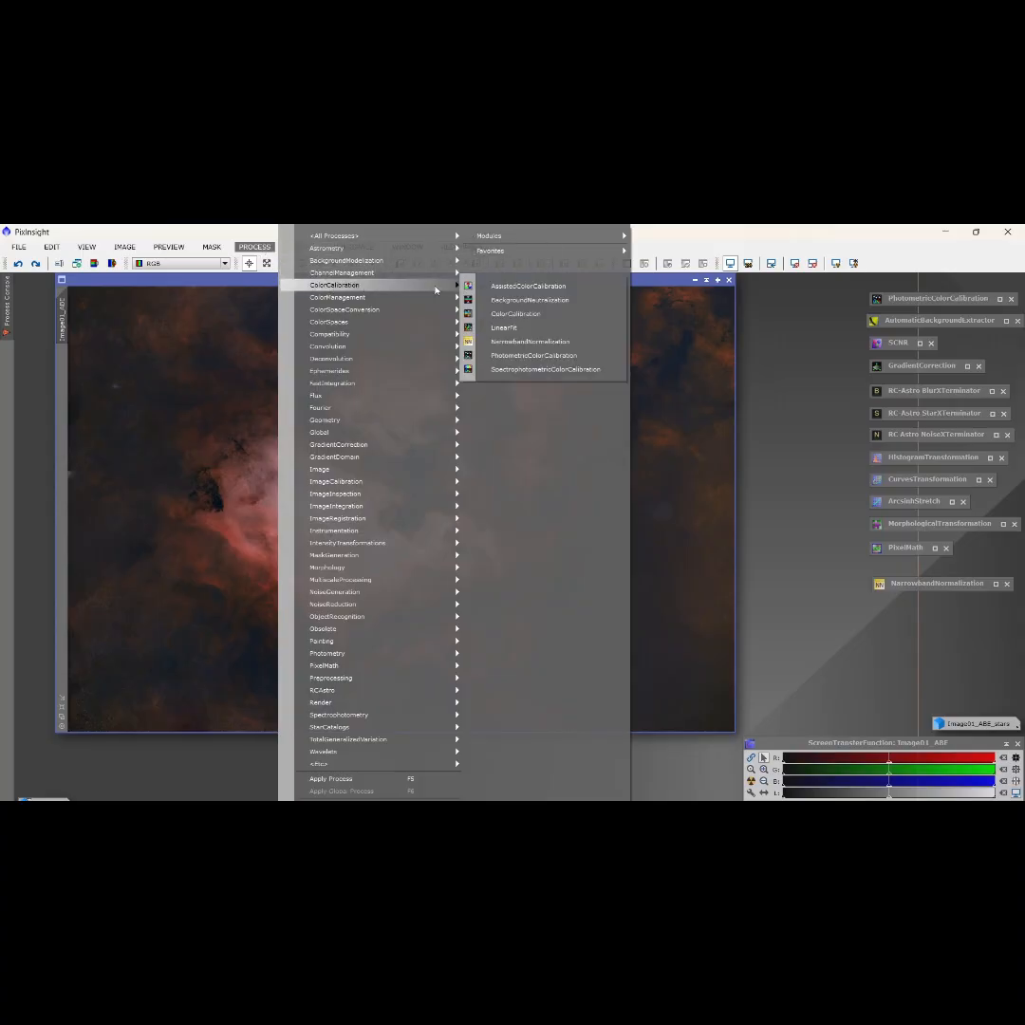
pyautogui.click(520, 342)
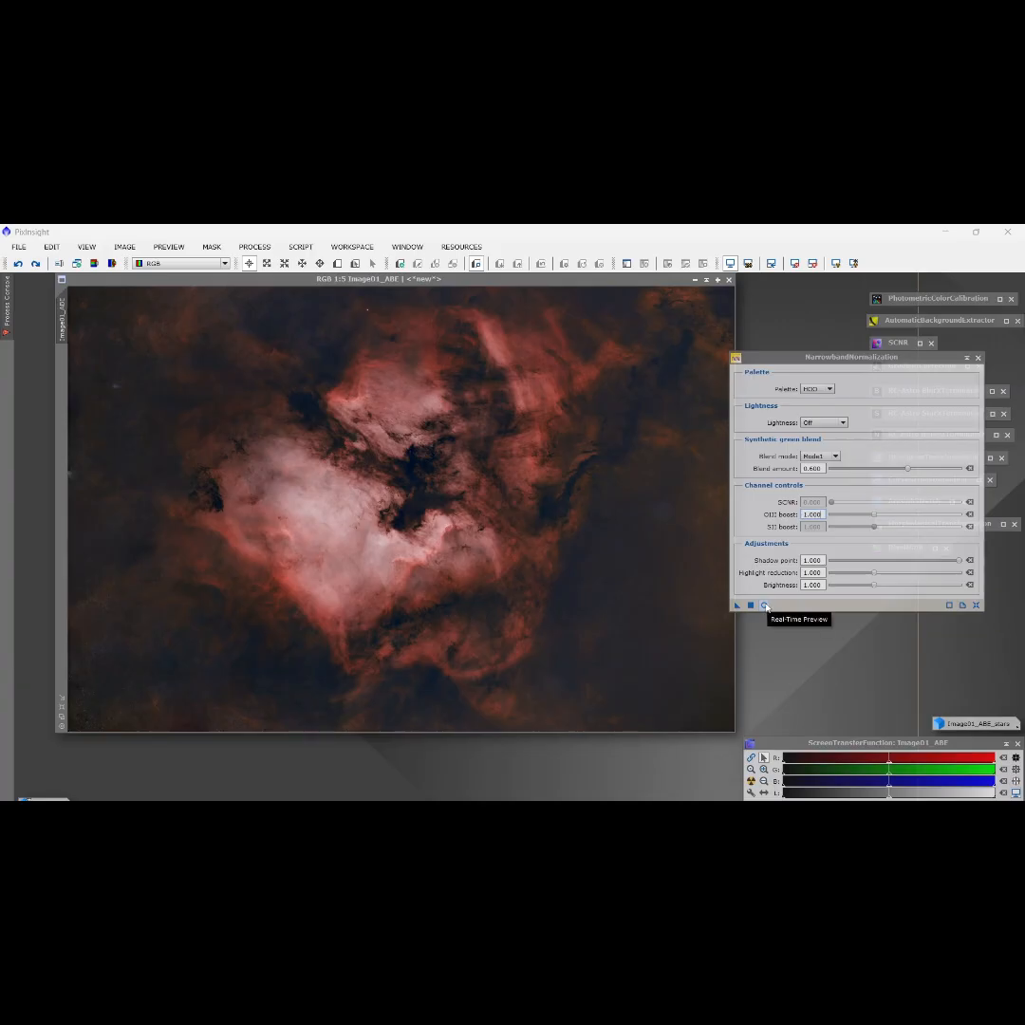
pyautogui.click(766, 607)
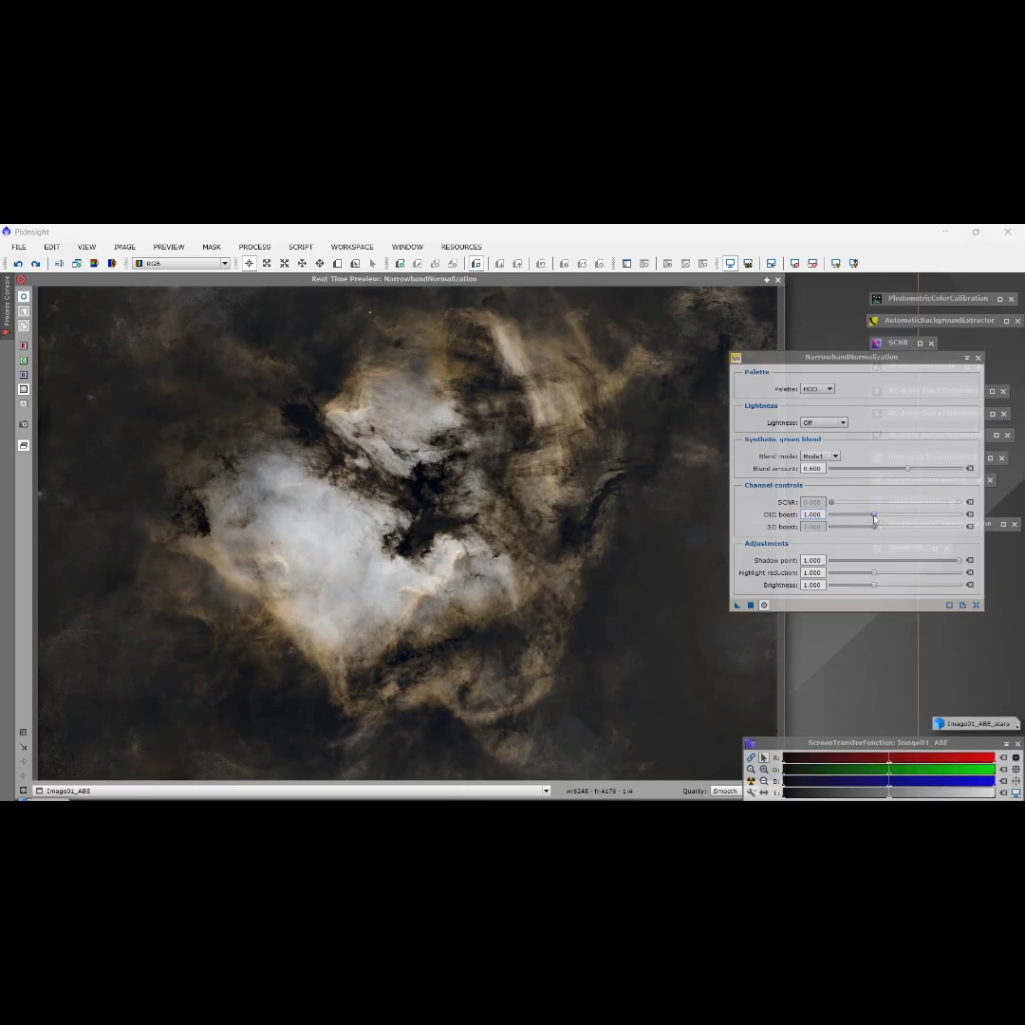
# Apply NarrowbandNormalization to Image01_ABE with the OIII boost raised to about 1.404, then reset the process and put it away with its preview.
pyautogui.moveTo(874, 515); pyautogui.dragTo(906, 517)
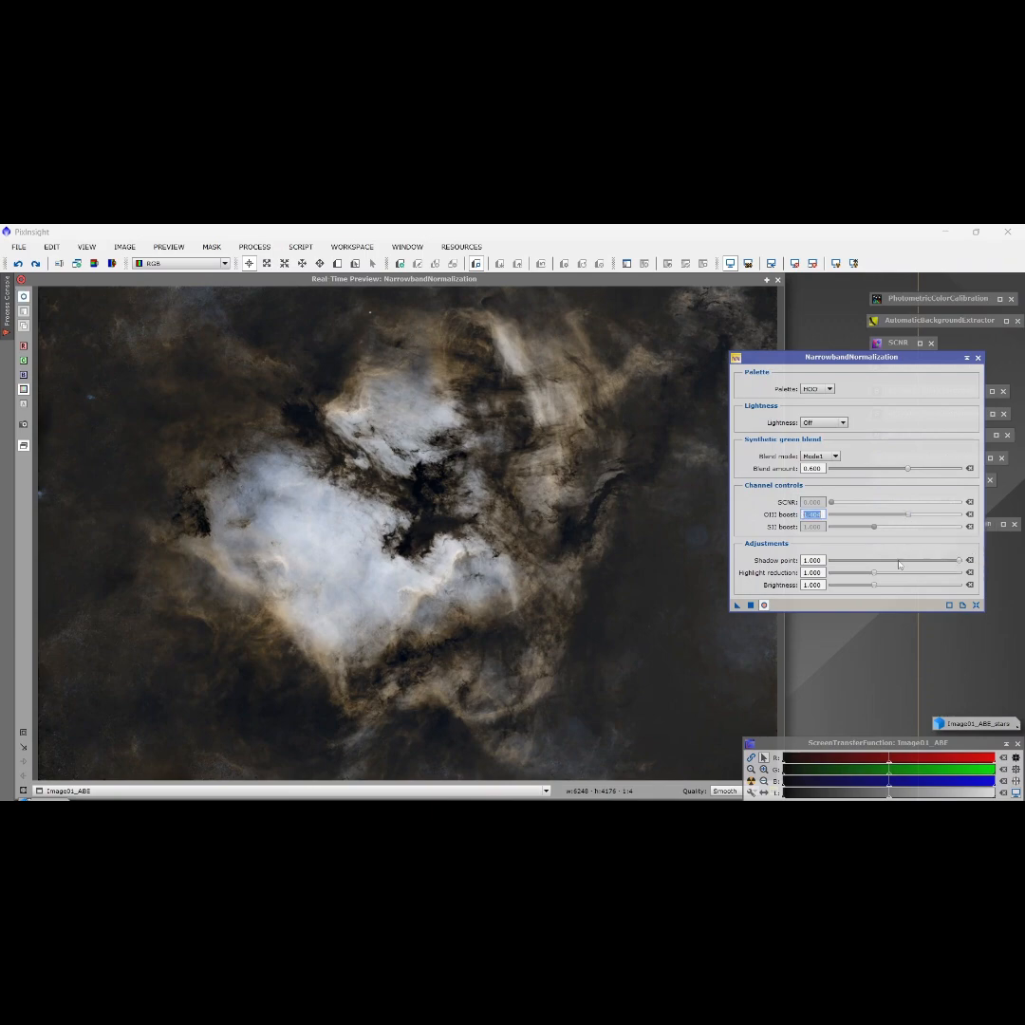
pyautogui.click(749, 607)
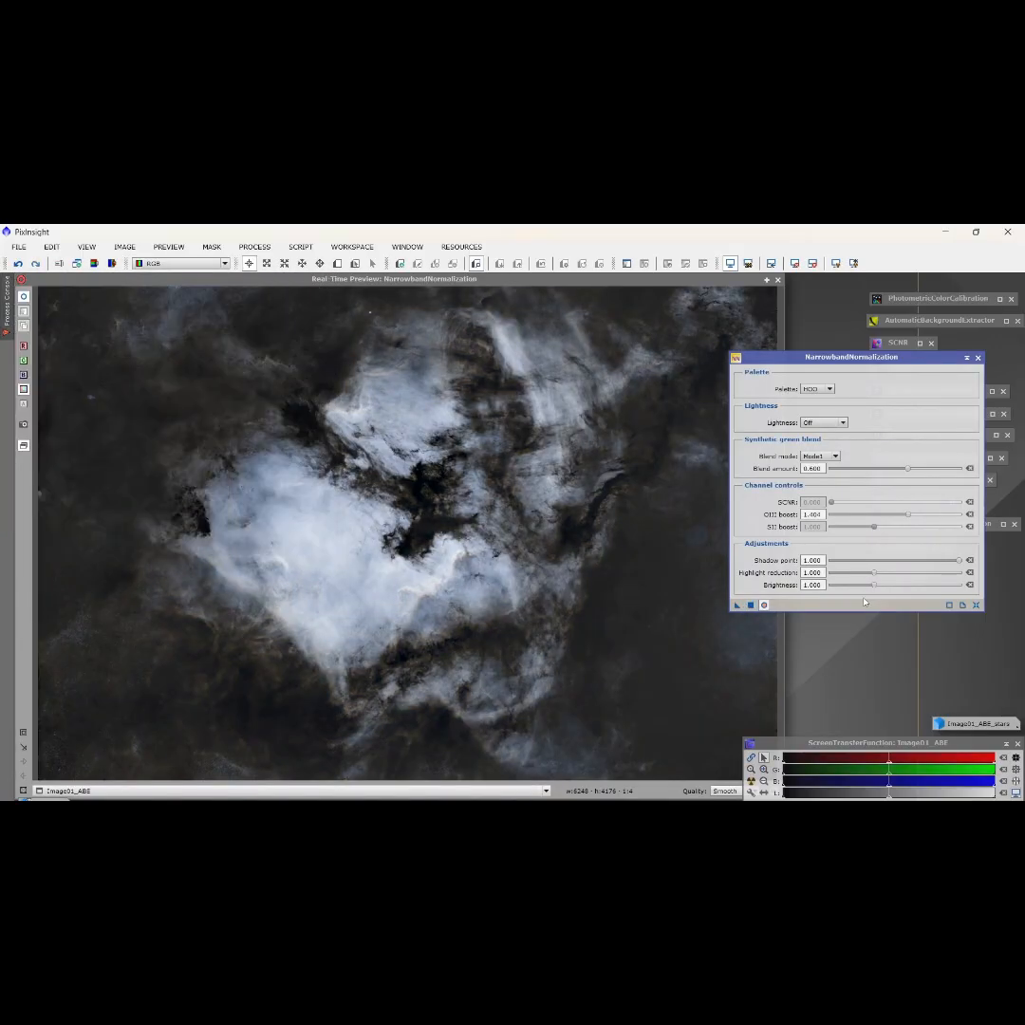
pyautogui.click(976, 605)
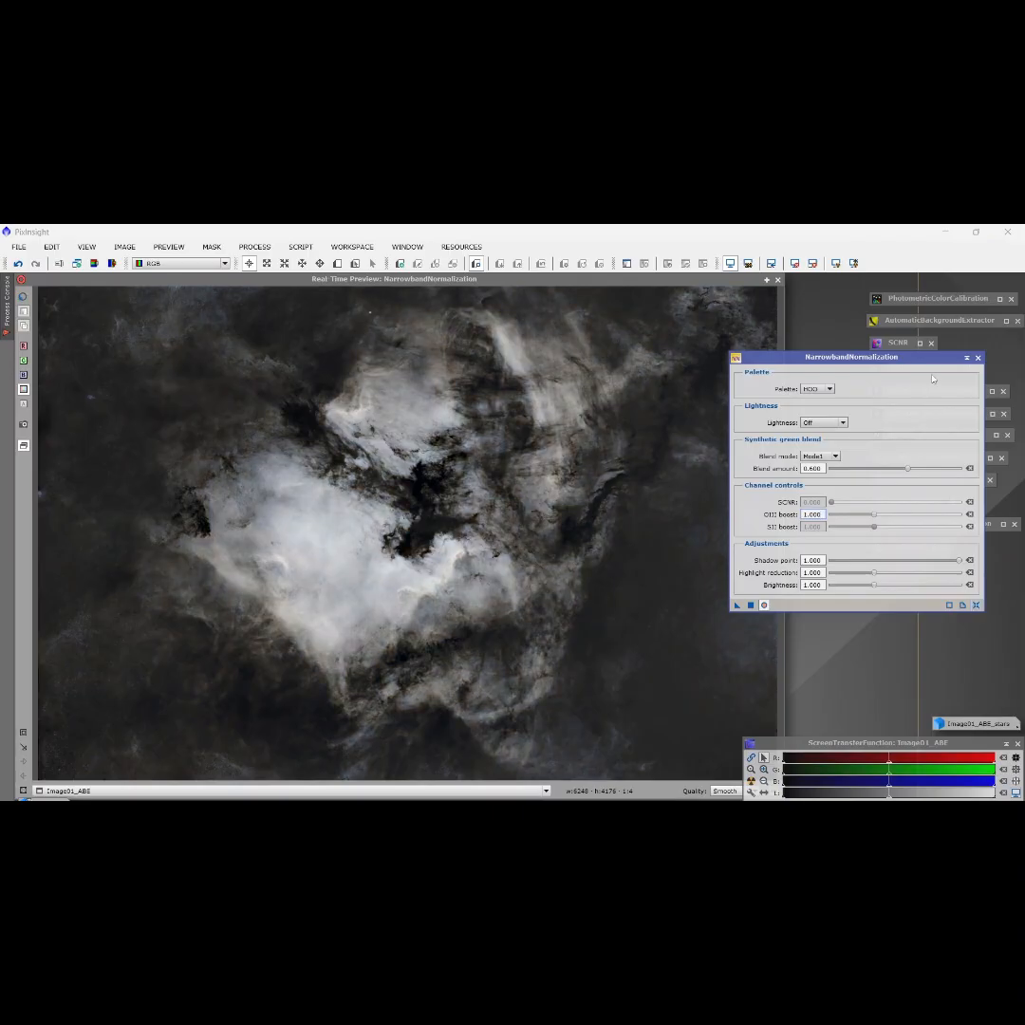
pyautogui.click(966, 358)
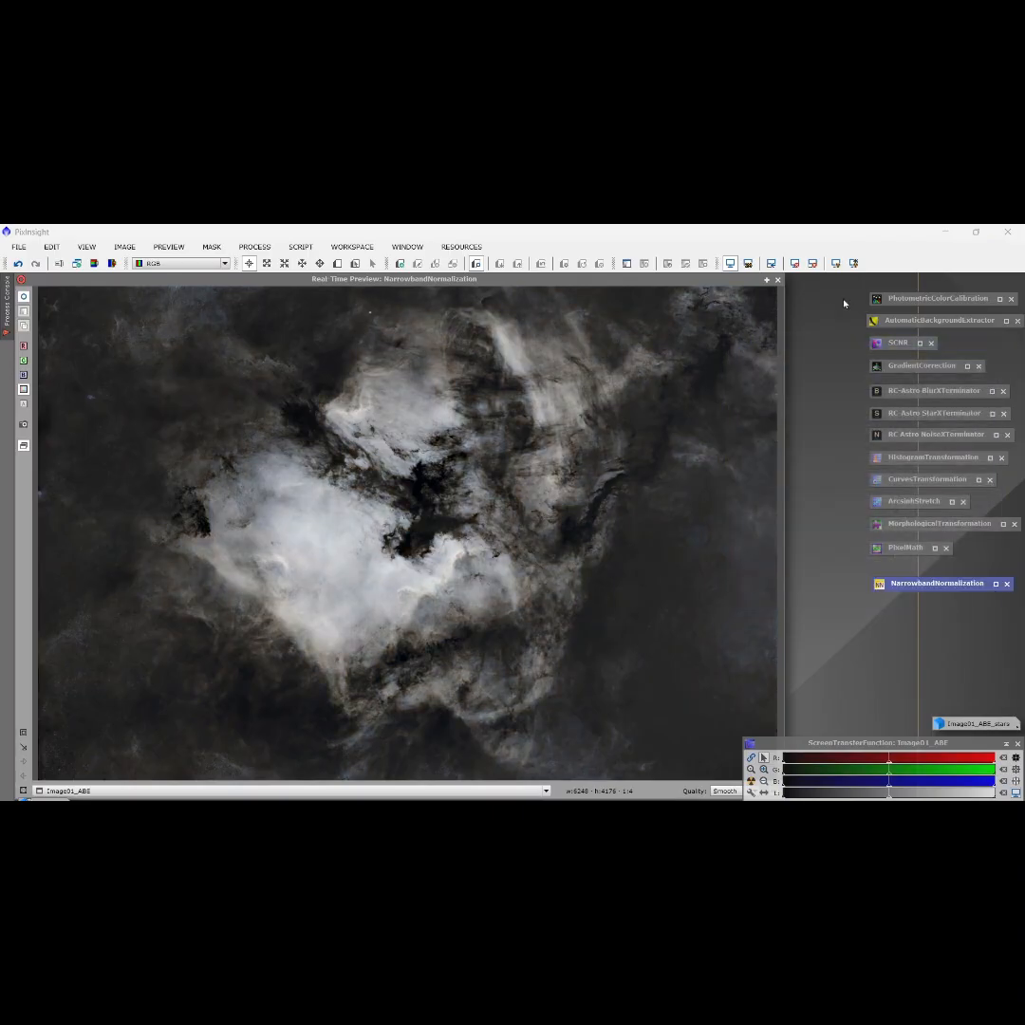
pyautogui.click(777, 281)
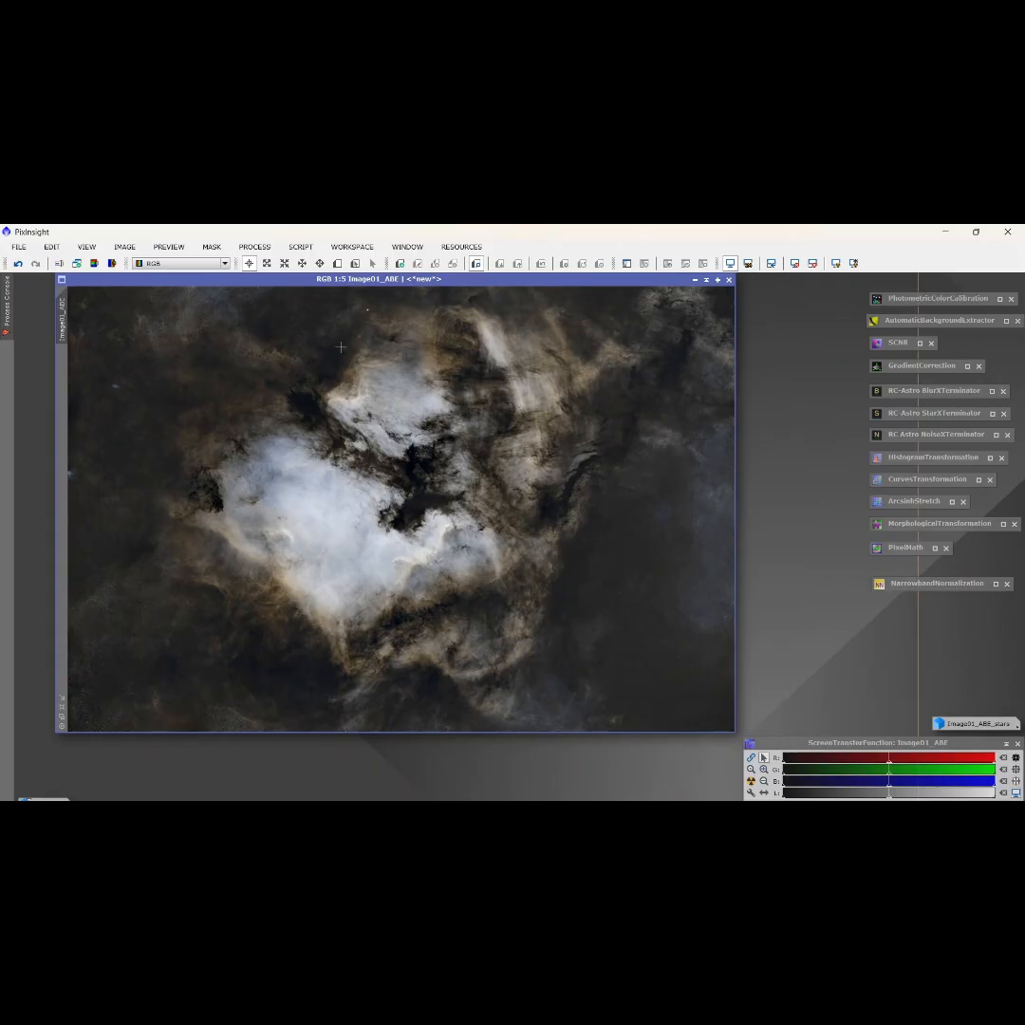
# Create a blurred yellow chrominance mask of Image01_ABE with the ColorMask script and park it iconized below the image.
pyautogui.click(300, 247)
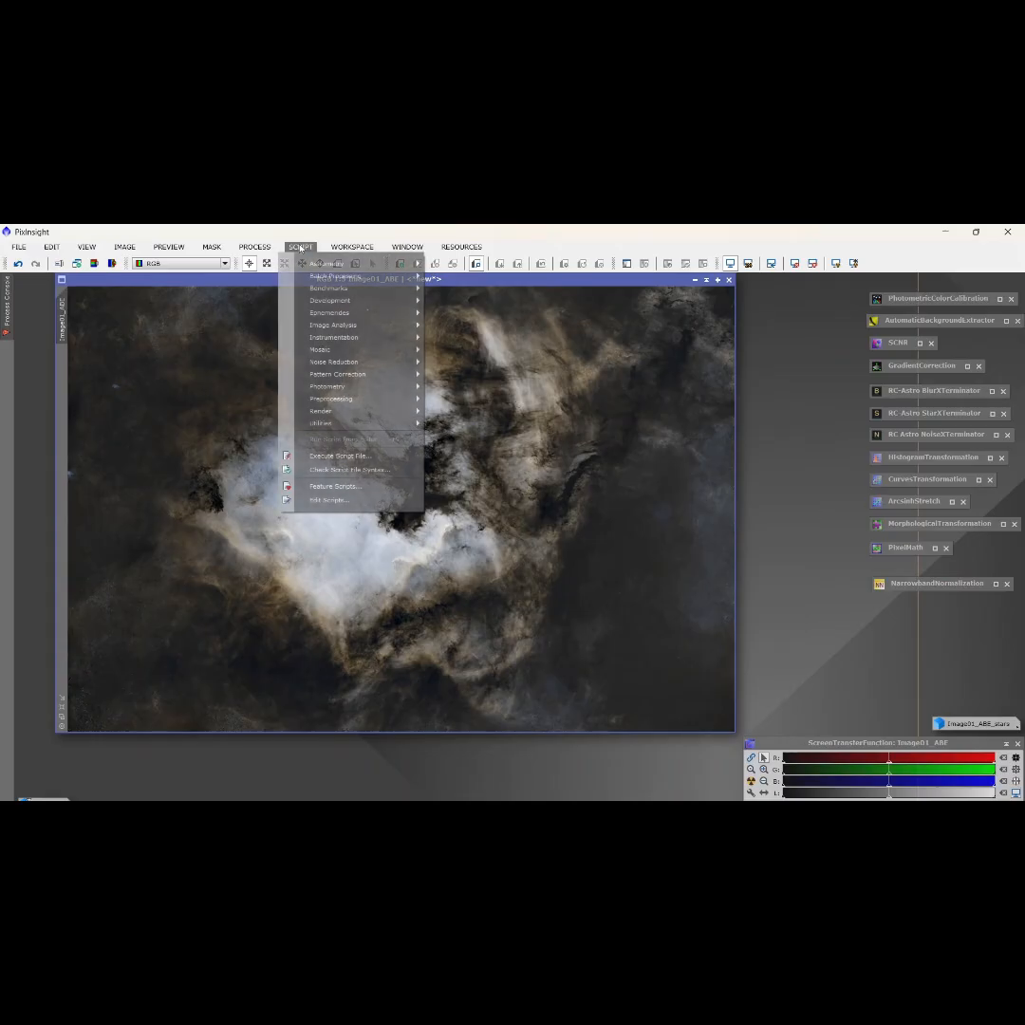
pyautogui.moveTo(340, 430)
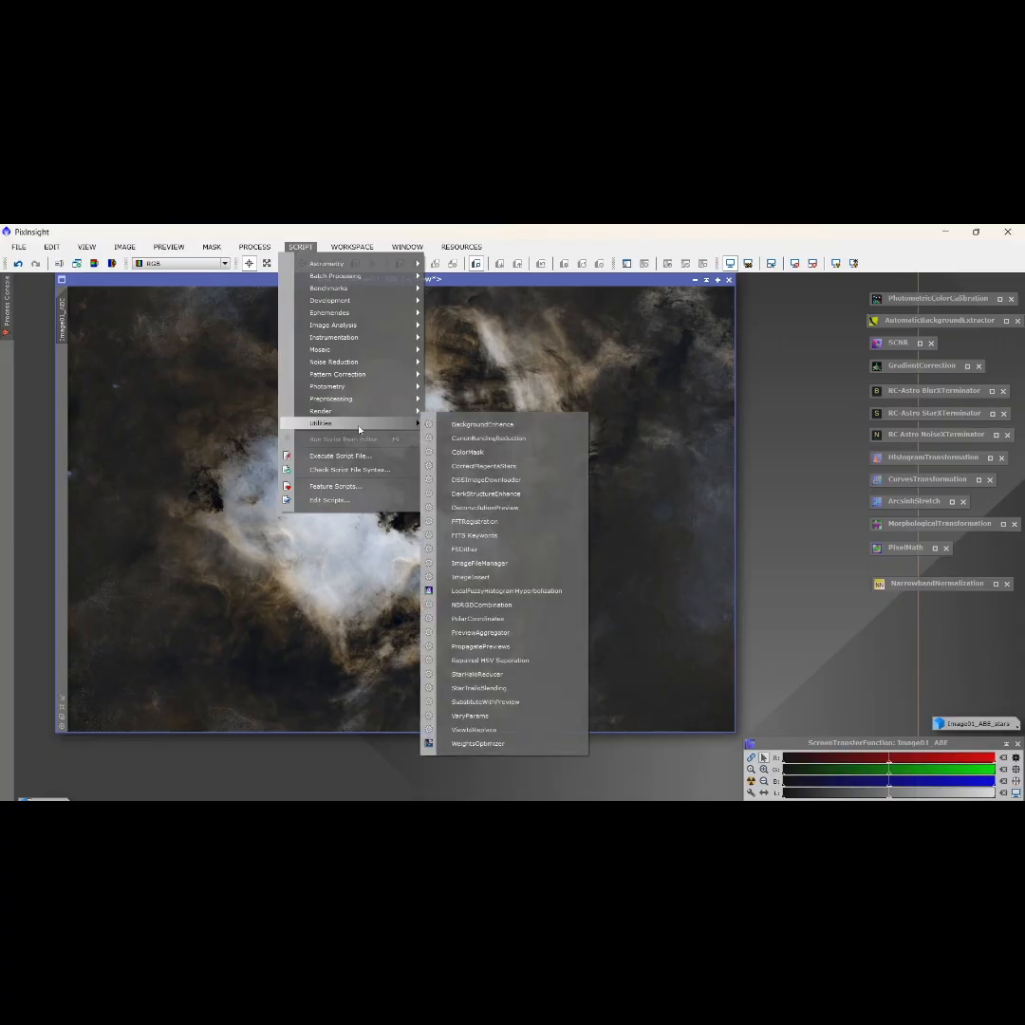
pyautogui.click(469, 460)
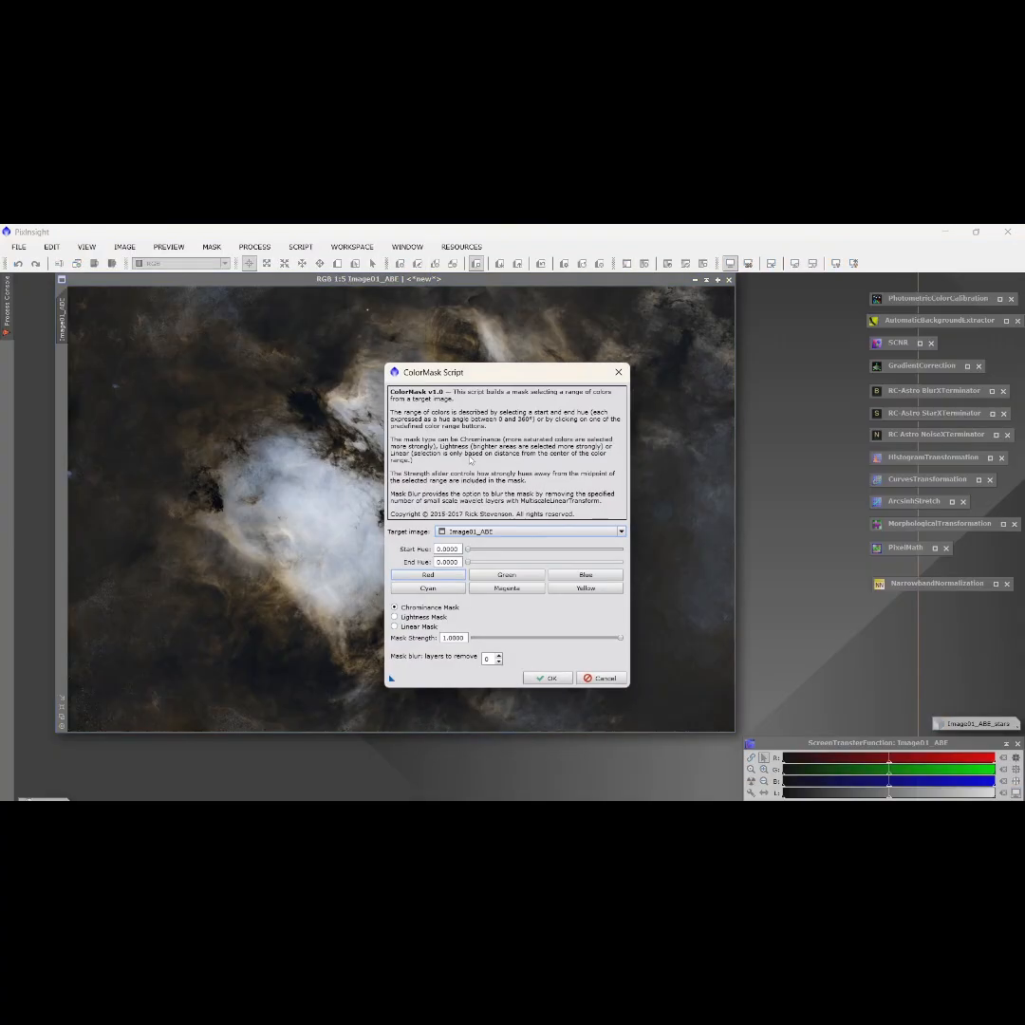
pyautogui.click(577, 590)
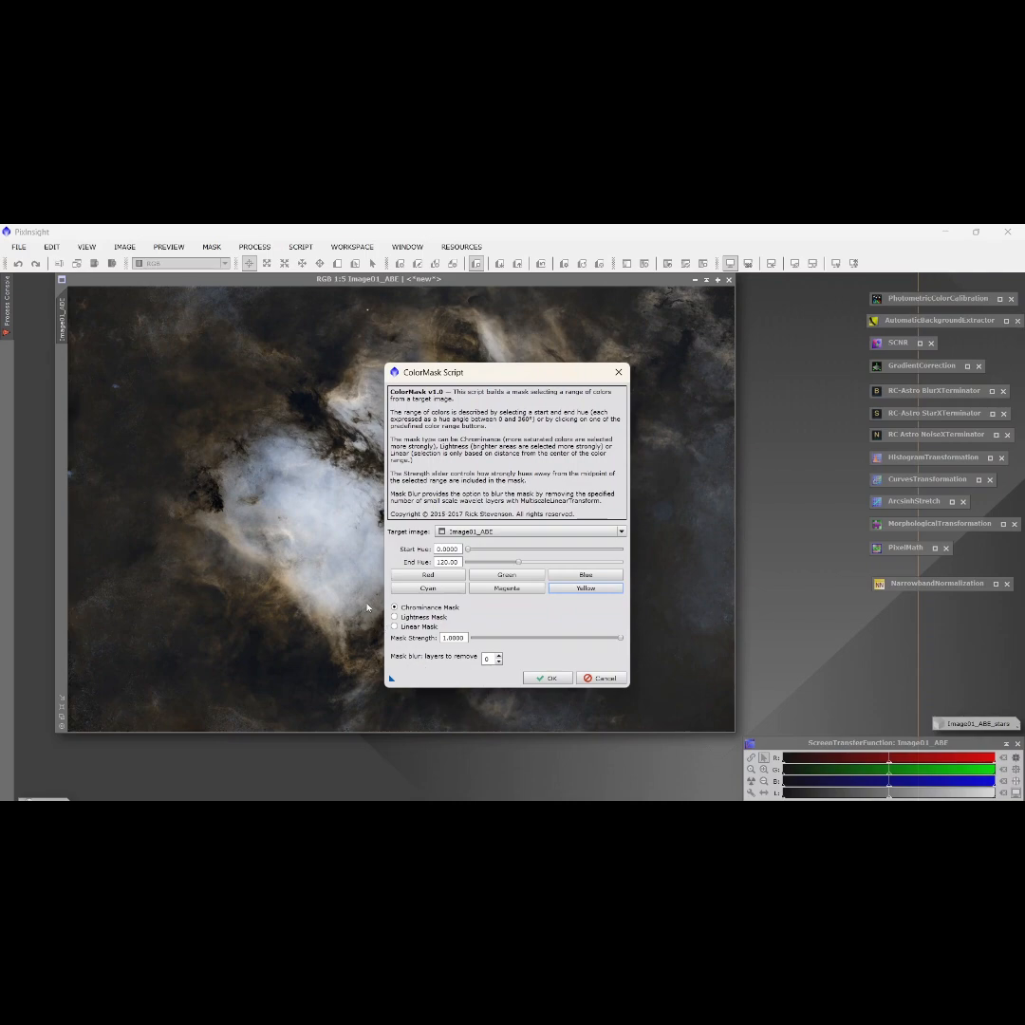
pyautogui.click(498, 655)
pyautogui.click(547, 678)
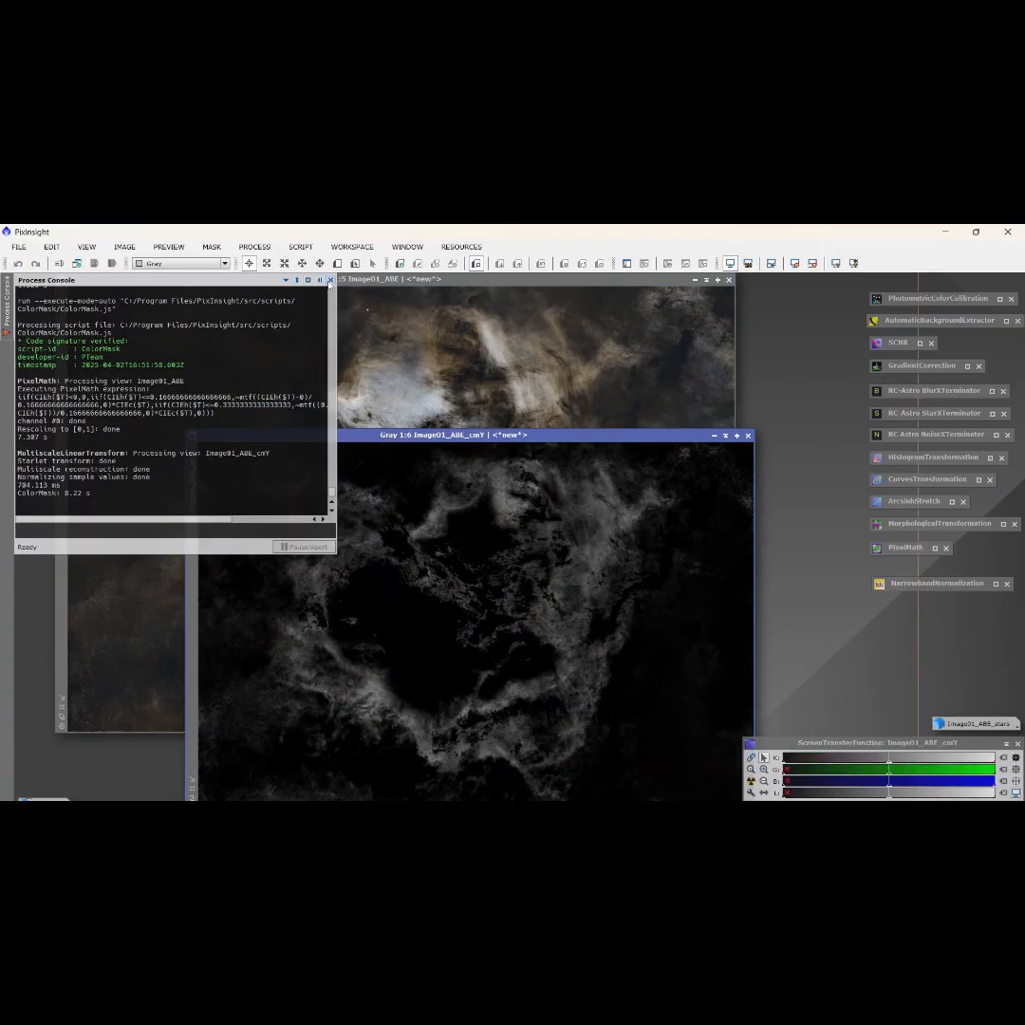
pyautogui.click(703, 435)
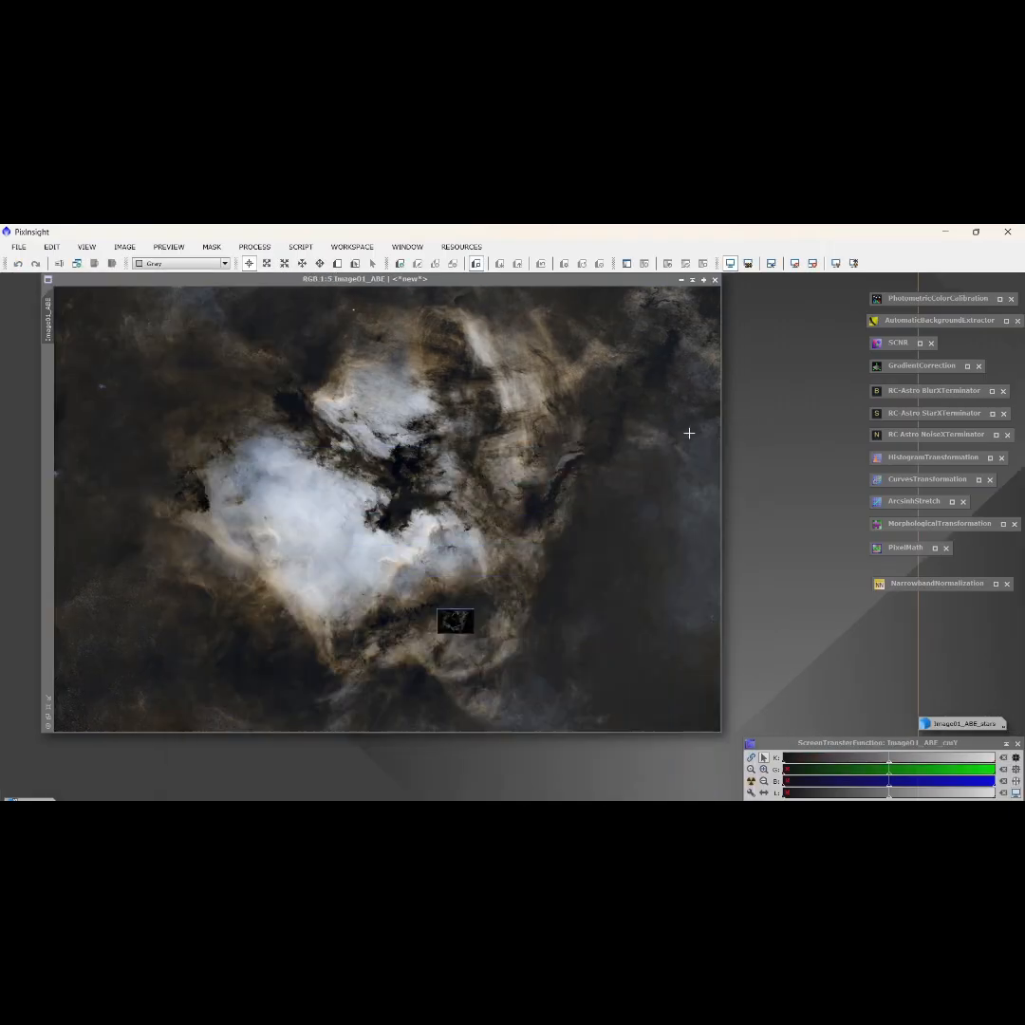
pyautogui.moveTo(484, 629); pyautogui.dragTo(299, 794)
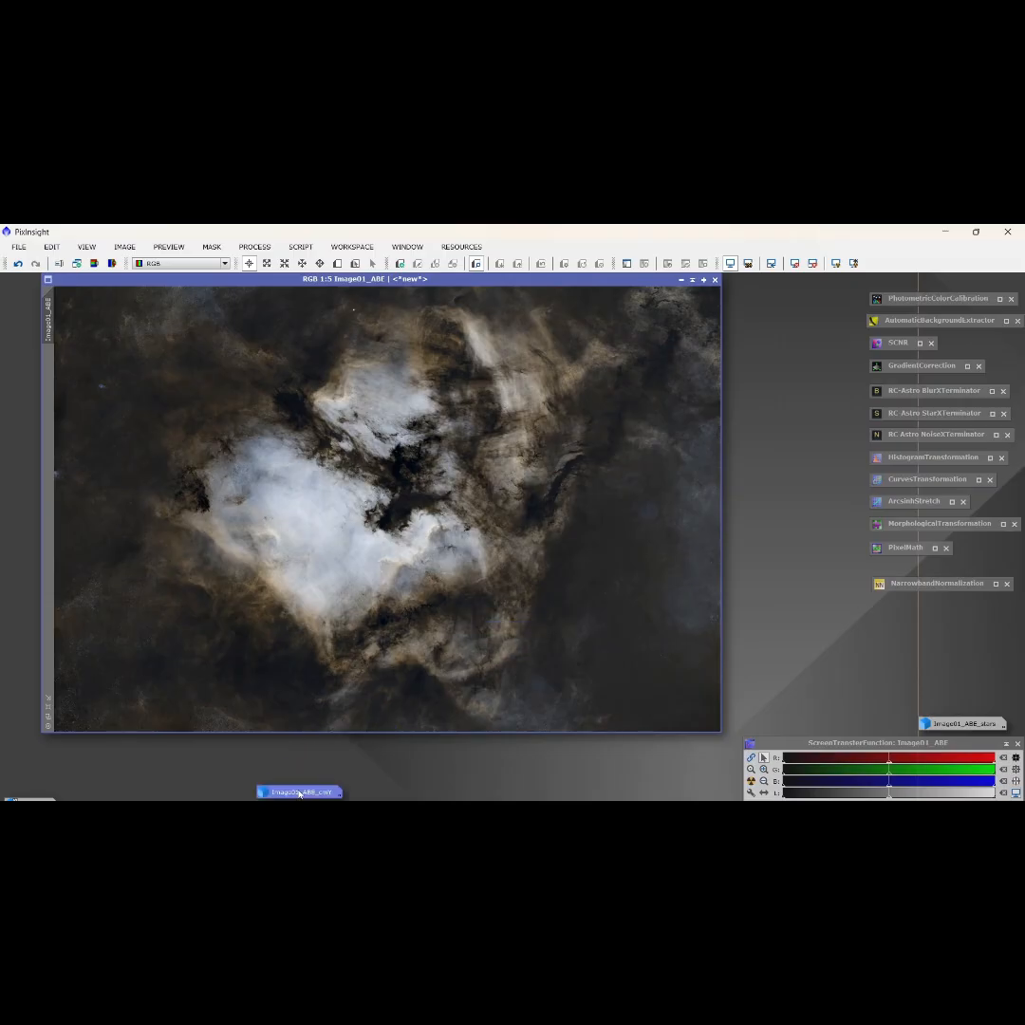
# Create a blurred blue chrominance mask of Image01_ABE with the ColorMask script and park it iconized beside the yellow mask.
pyautogui.click(301, 247)
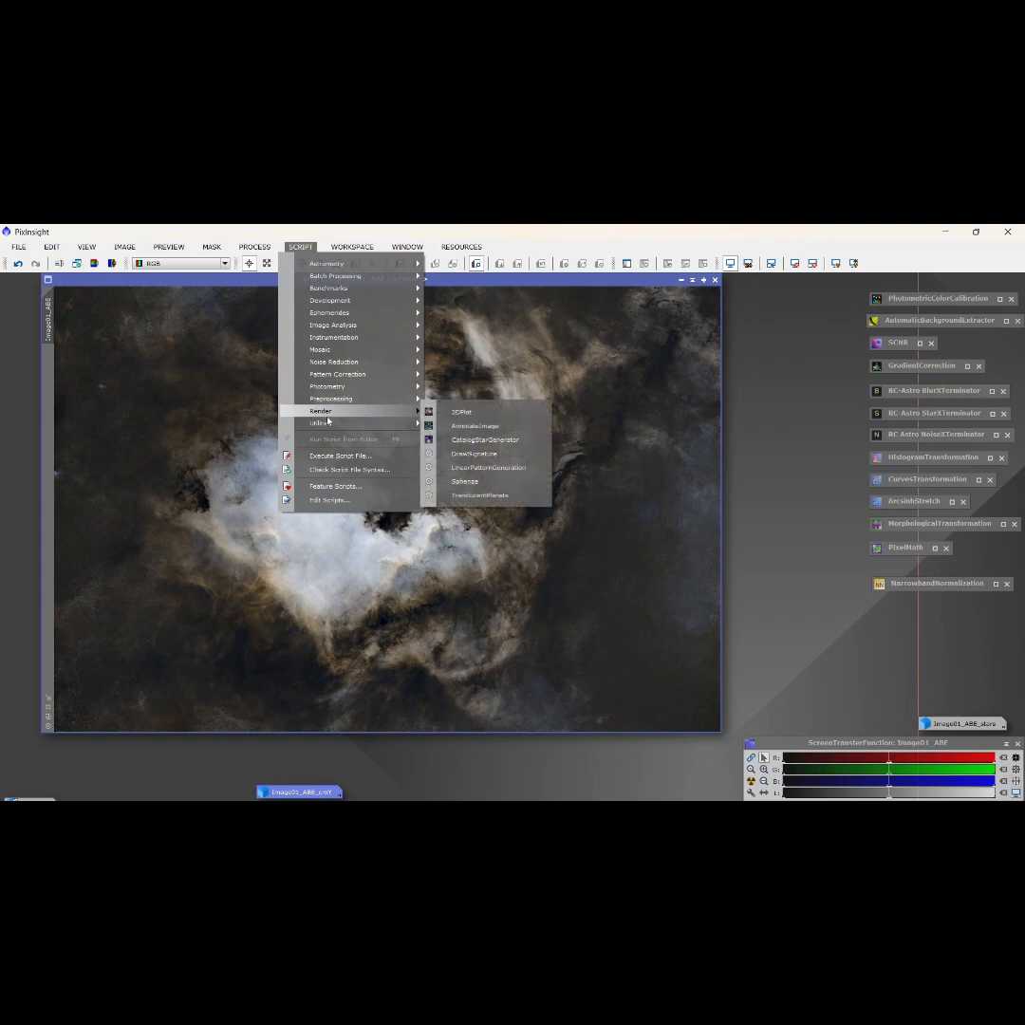
pyautogui.moveTo(360, 422)
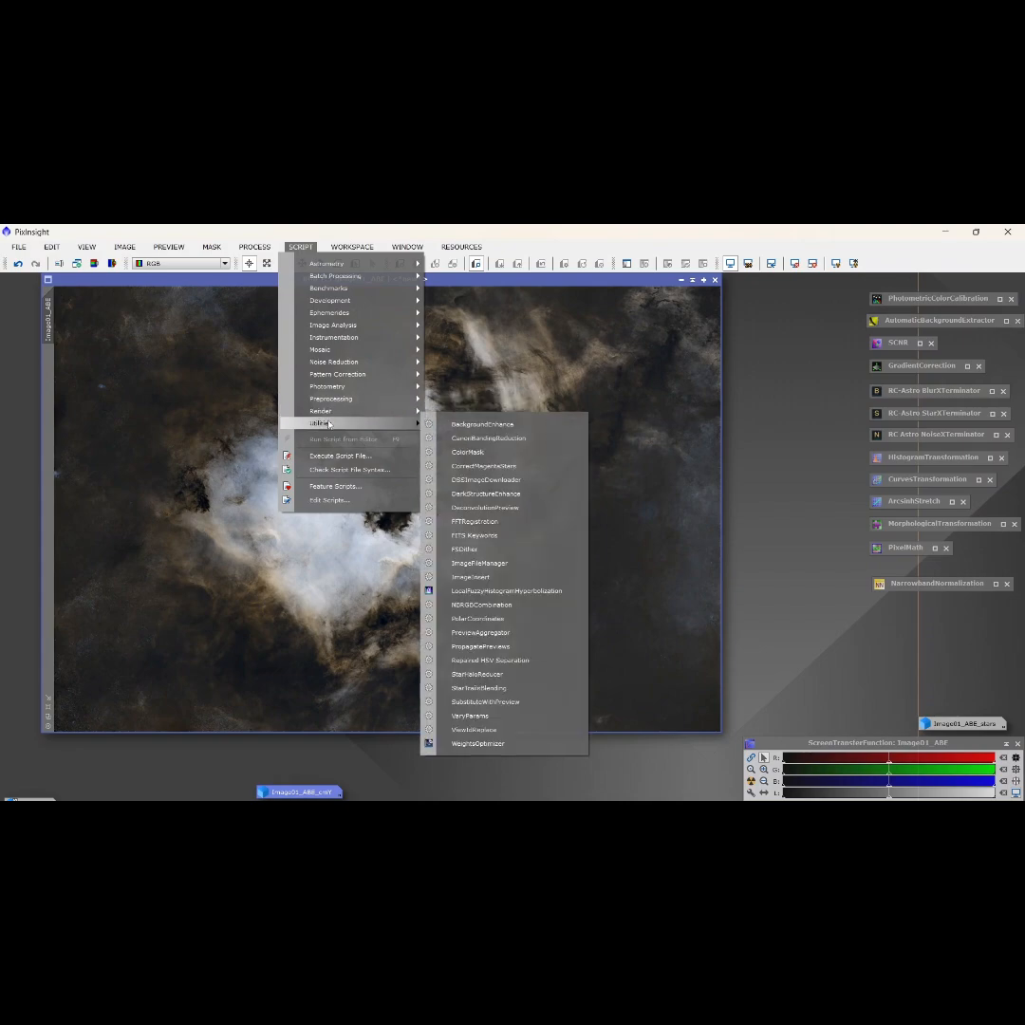
pyautogui.click(471, 453)
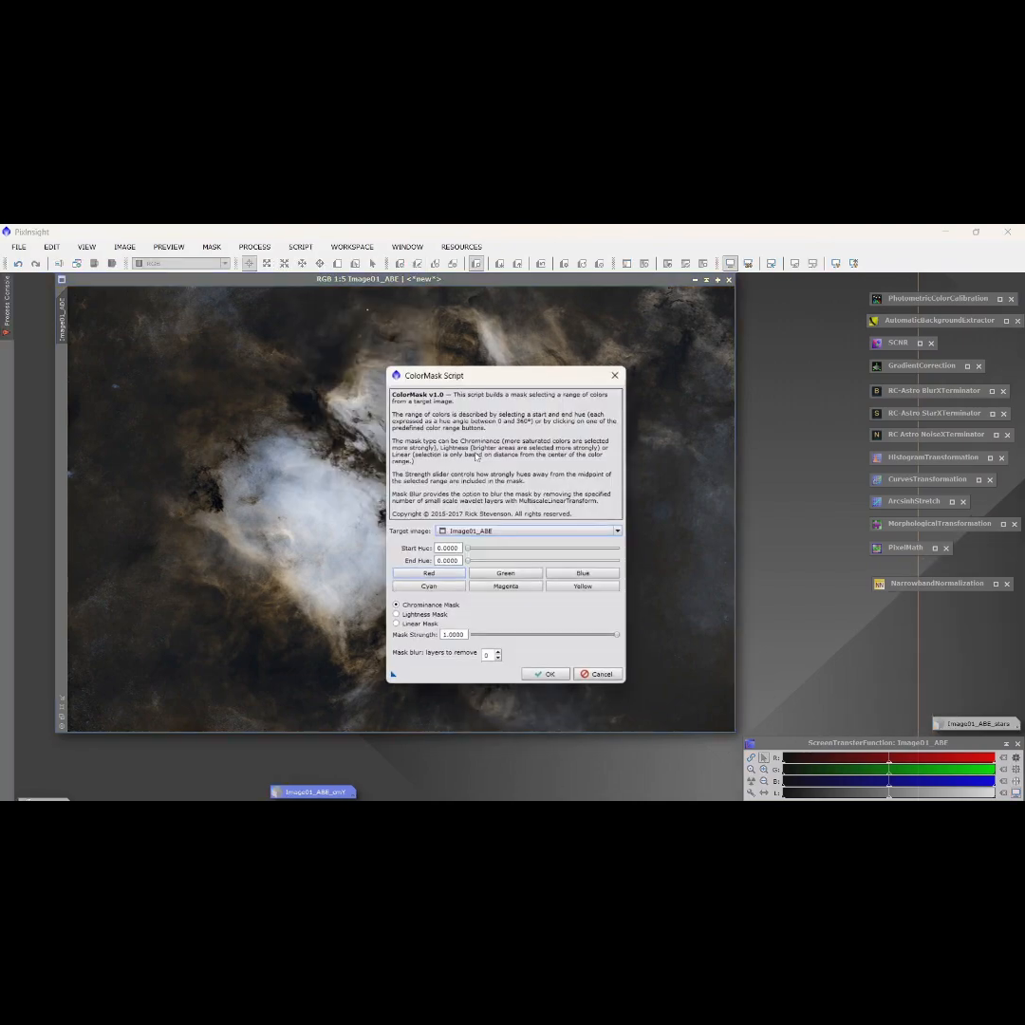
pyautogui.click(599, 575)
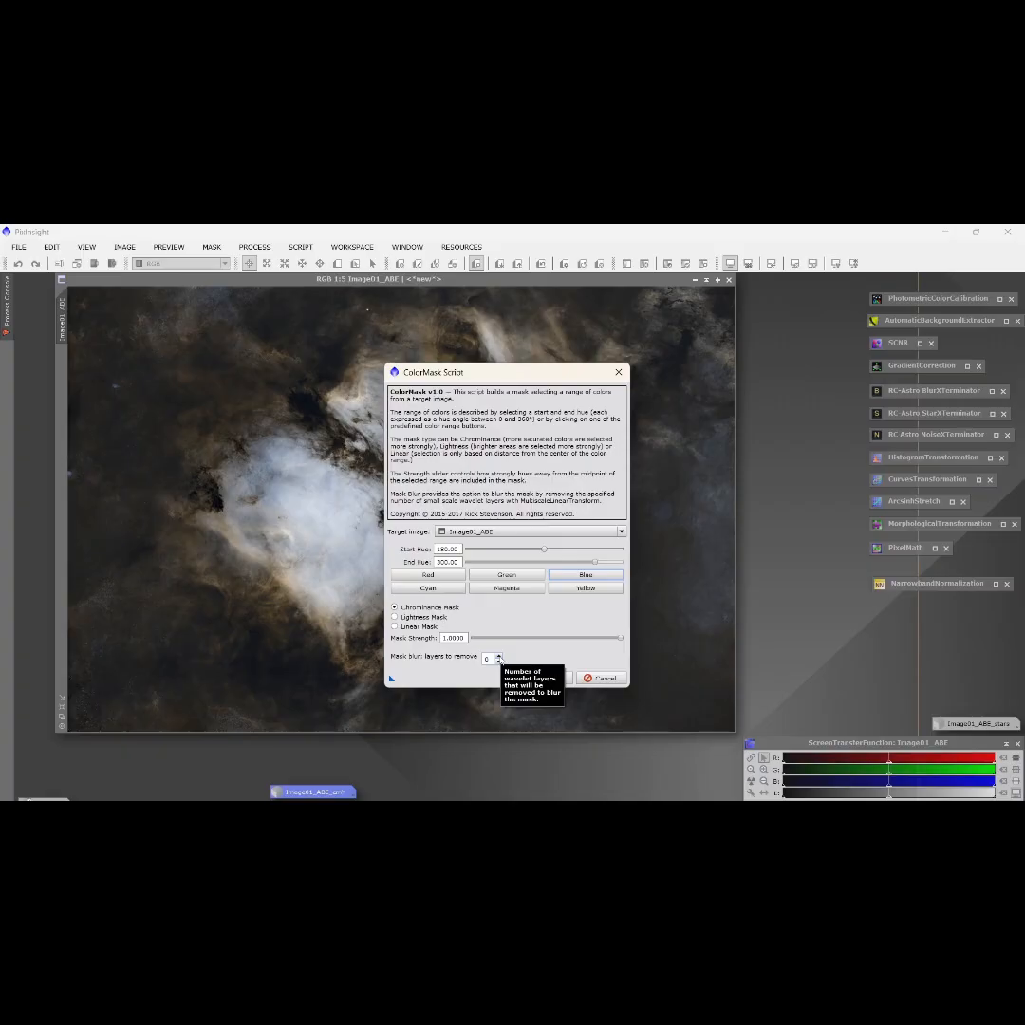
pyautogui.click(499, 654)
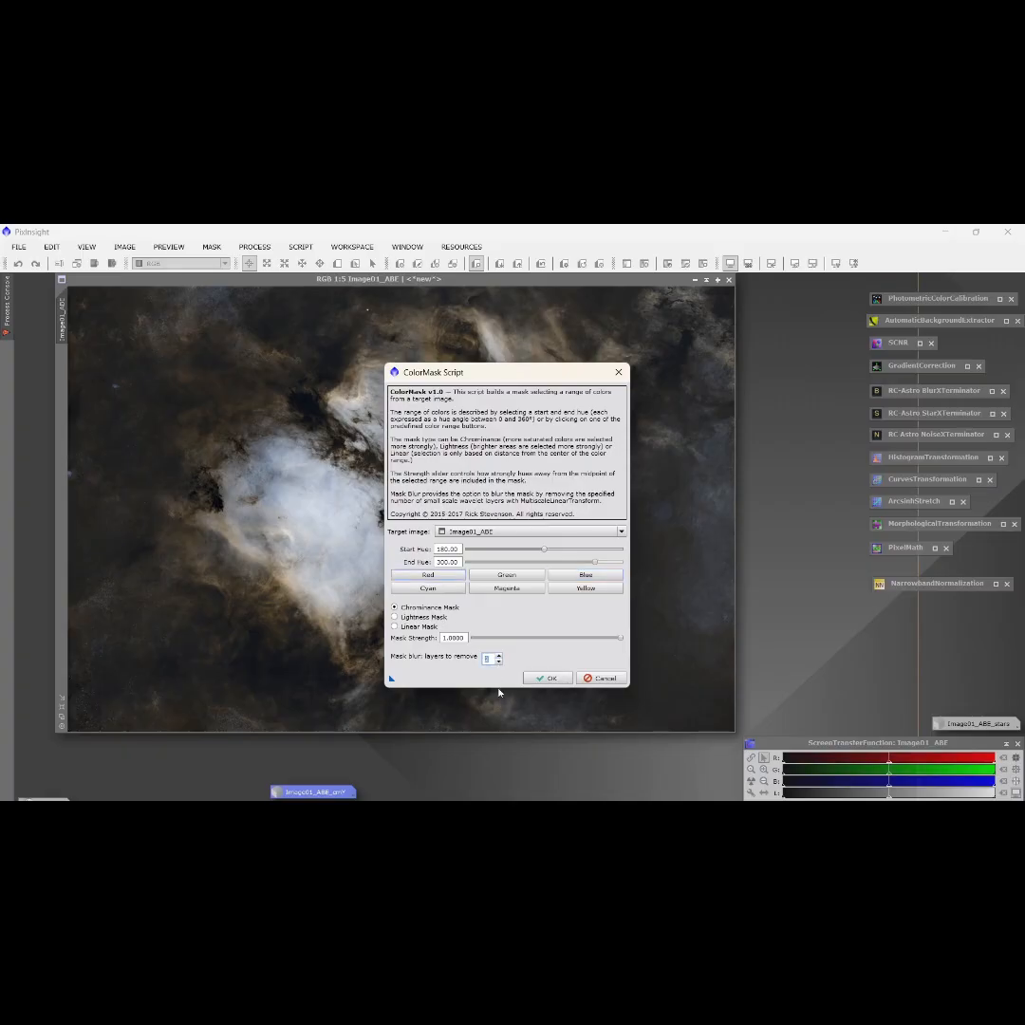
pyautogui.click(535, 676)
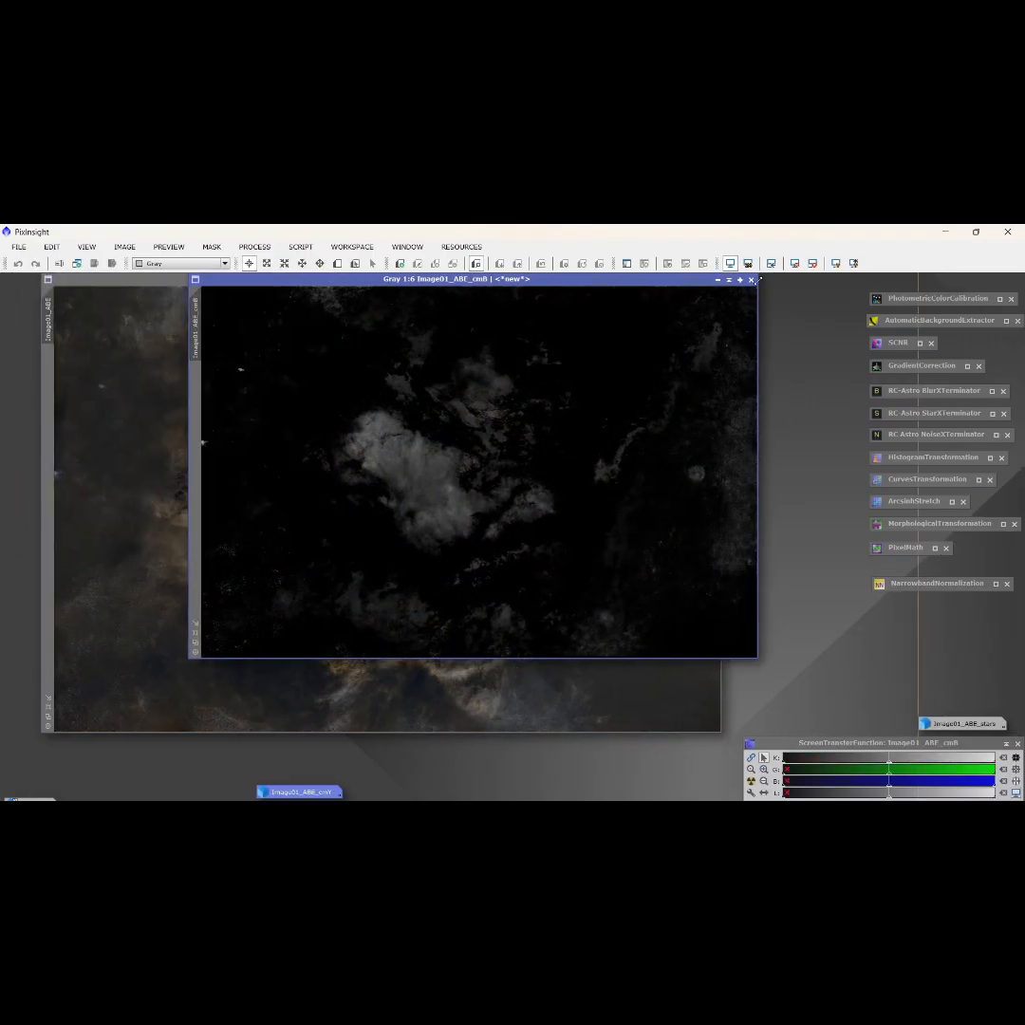
pyautogui.click(718, 280)
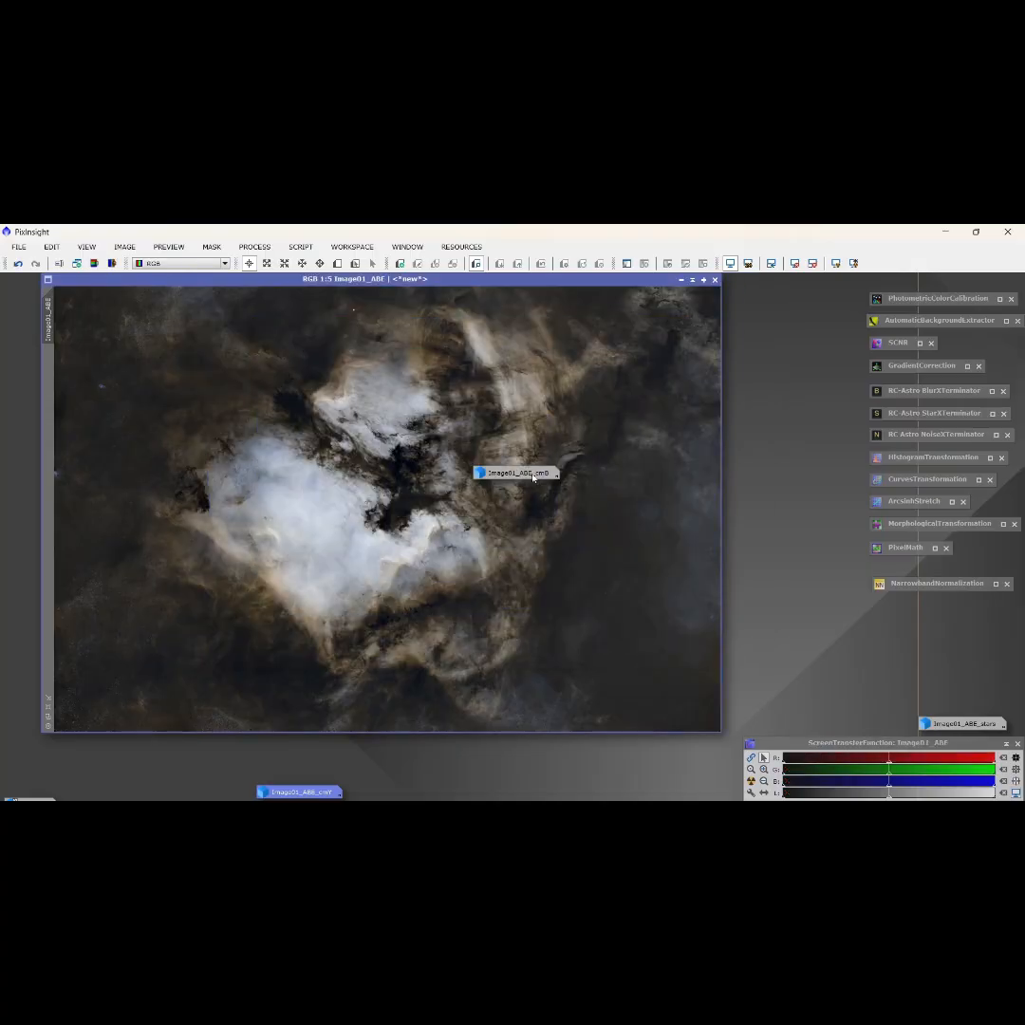
pyautogui.moveTo(534, 478); pyautogui.dragTo(498, 794)
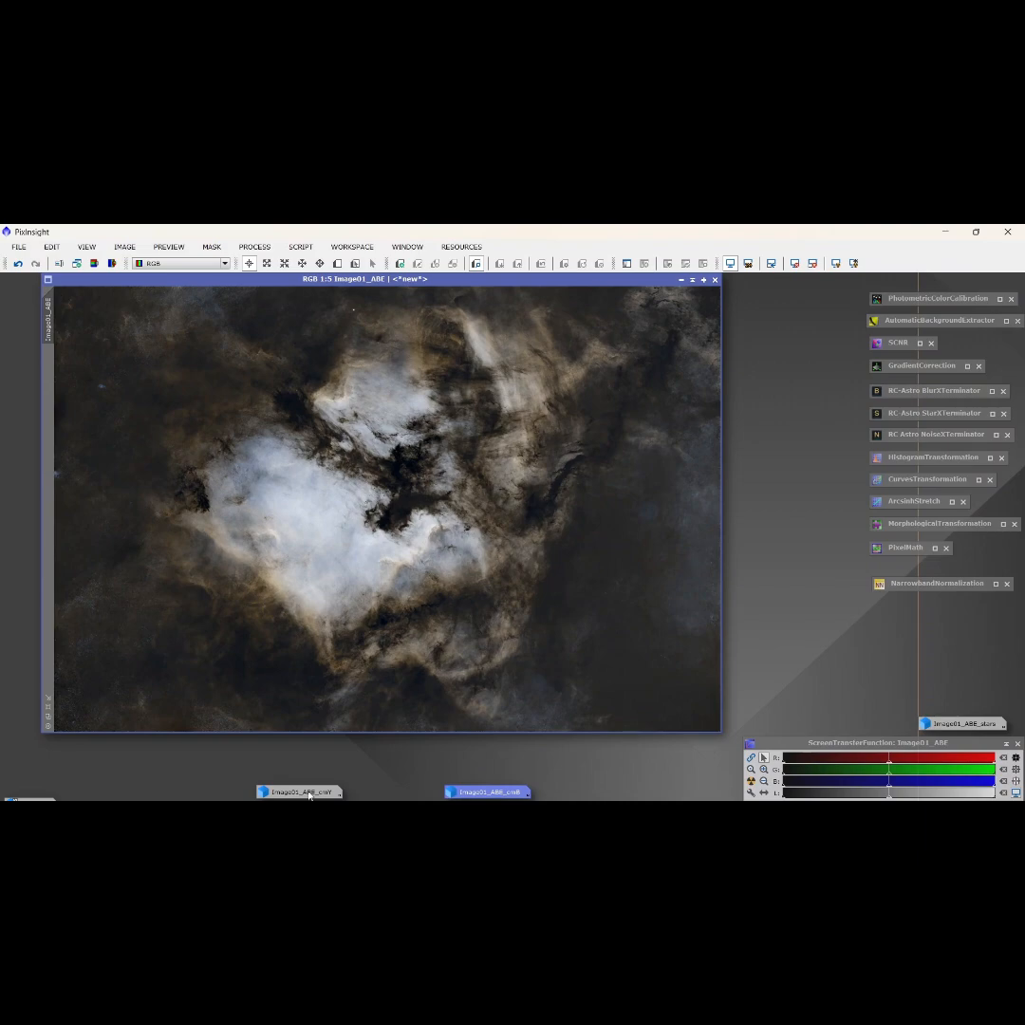
# Apply the yellow mask Image01_ABE_cmY to Image01_ABE and iconize the mask again.
pyautogui.moveTo(308, 795)
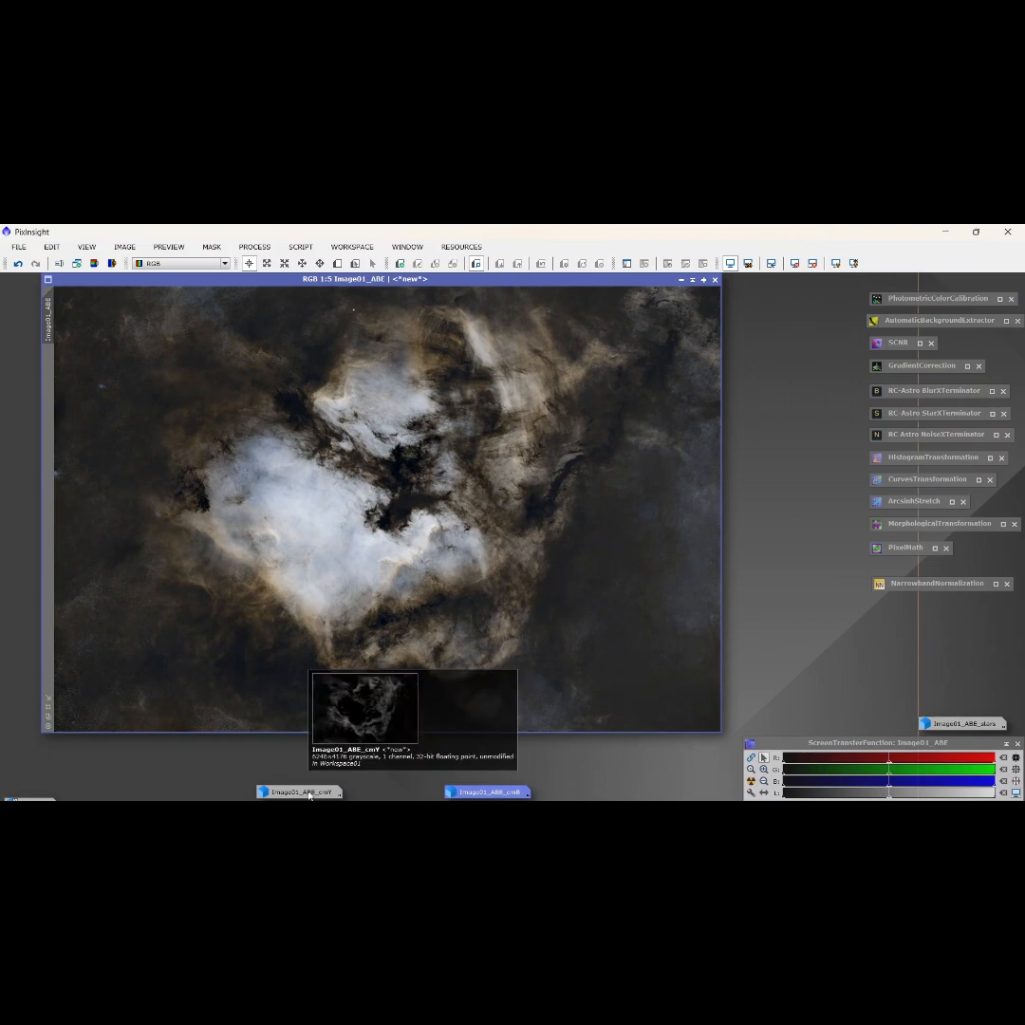
pyautogui.doubleClick(308, 793)
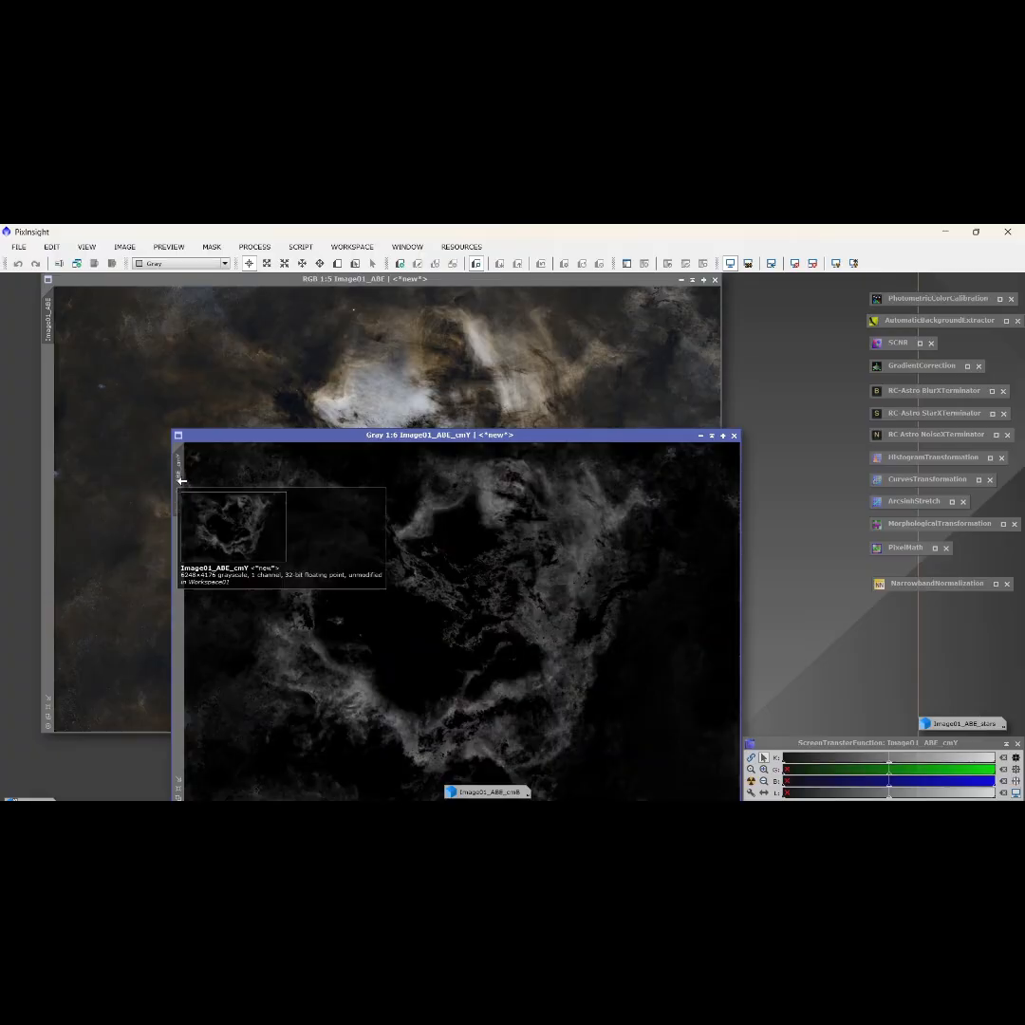
pyautogui.moveTo(180, 475); pyautogui.dragTo(47, 387)
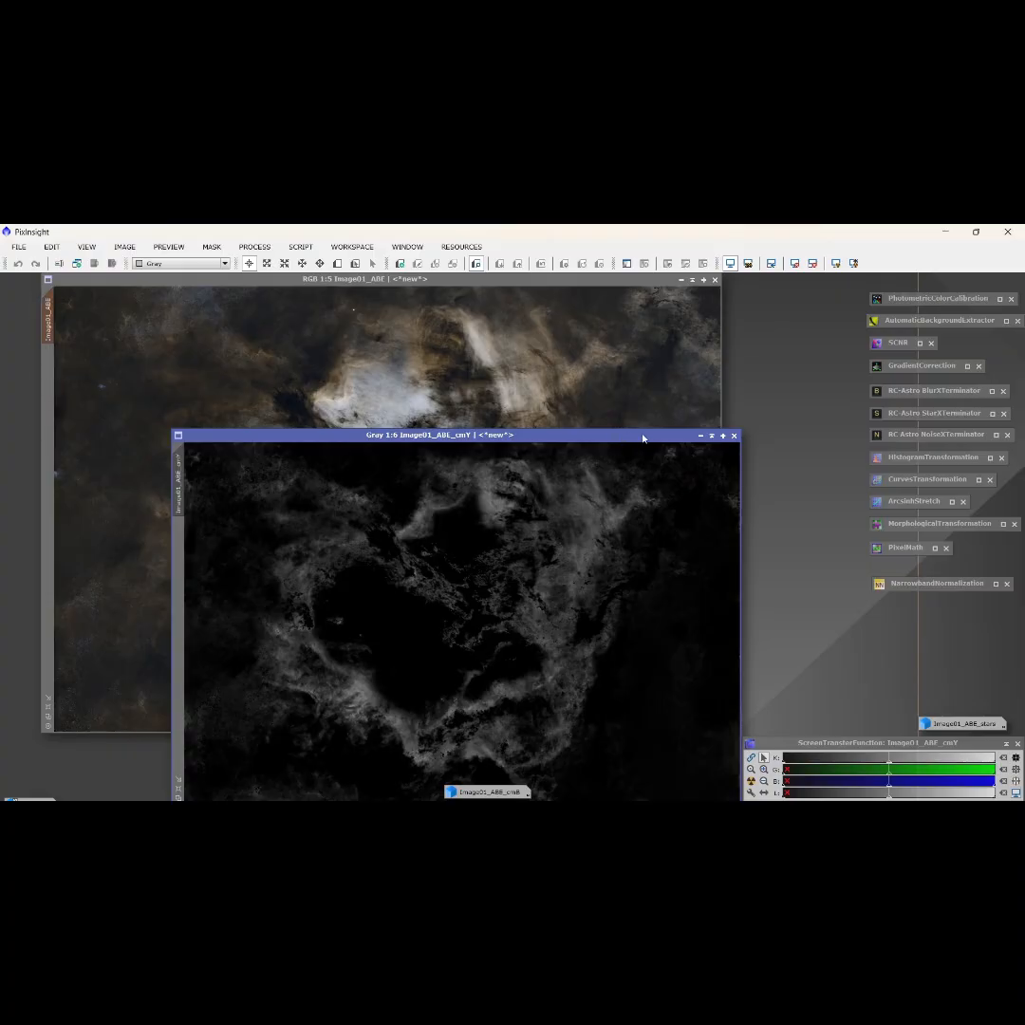
pyautogui.click(700, 435)
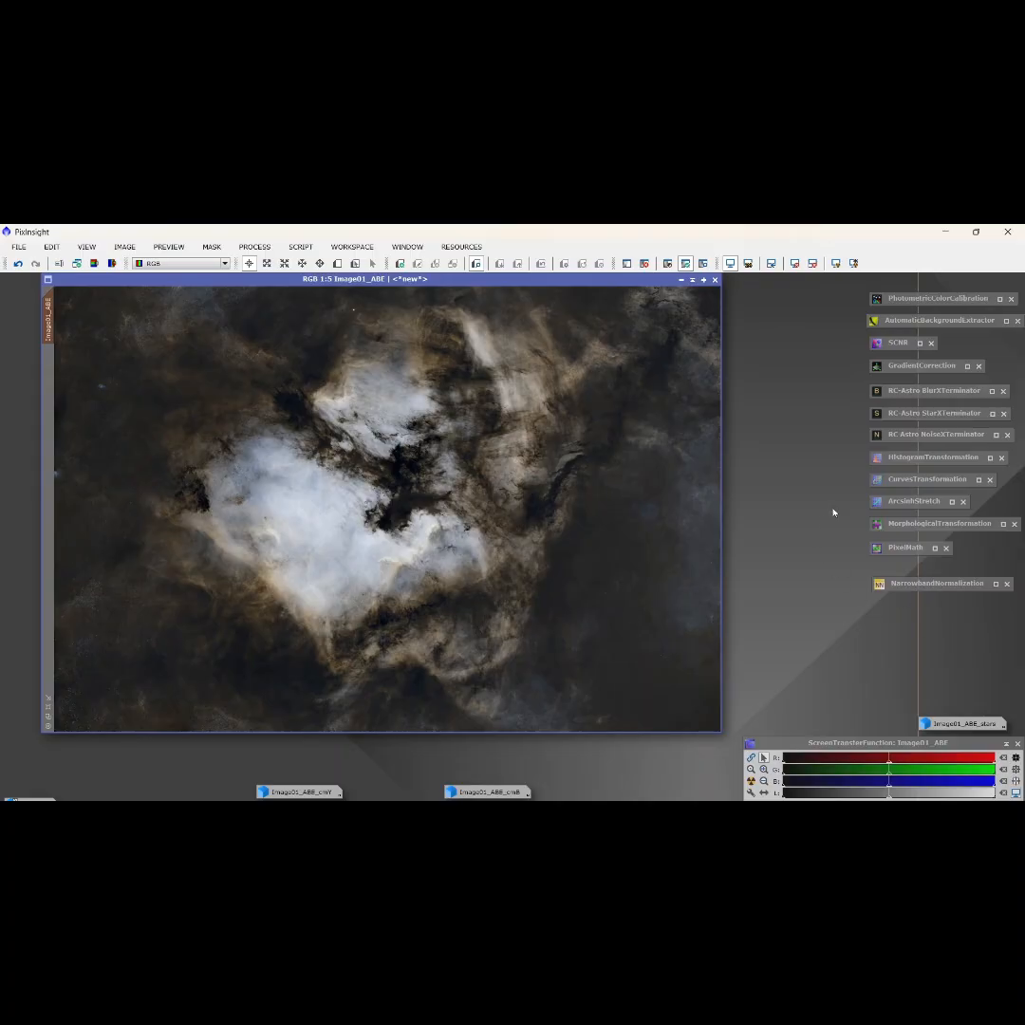
# Apply a previewed CurvesTransformation that lifts the red curve through about (0.426, 0.724) and (0.114, 0.302), then reset the curves.
pyautogui.doubleClick(910, 480)
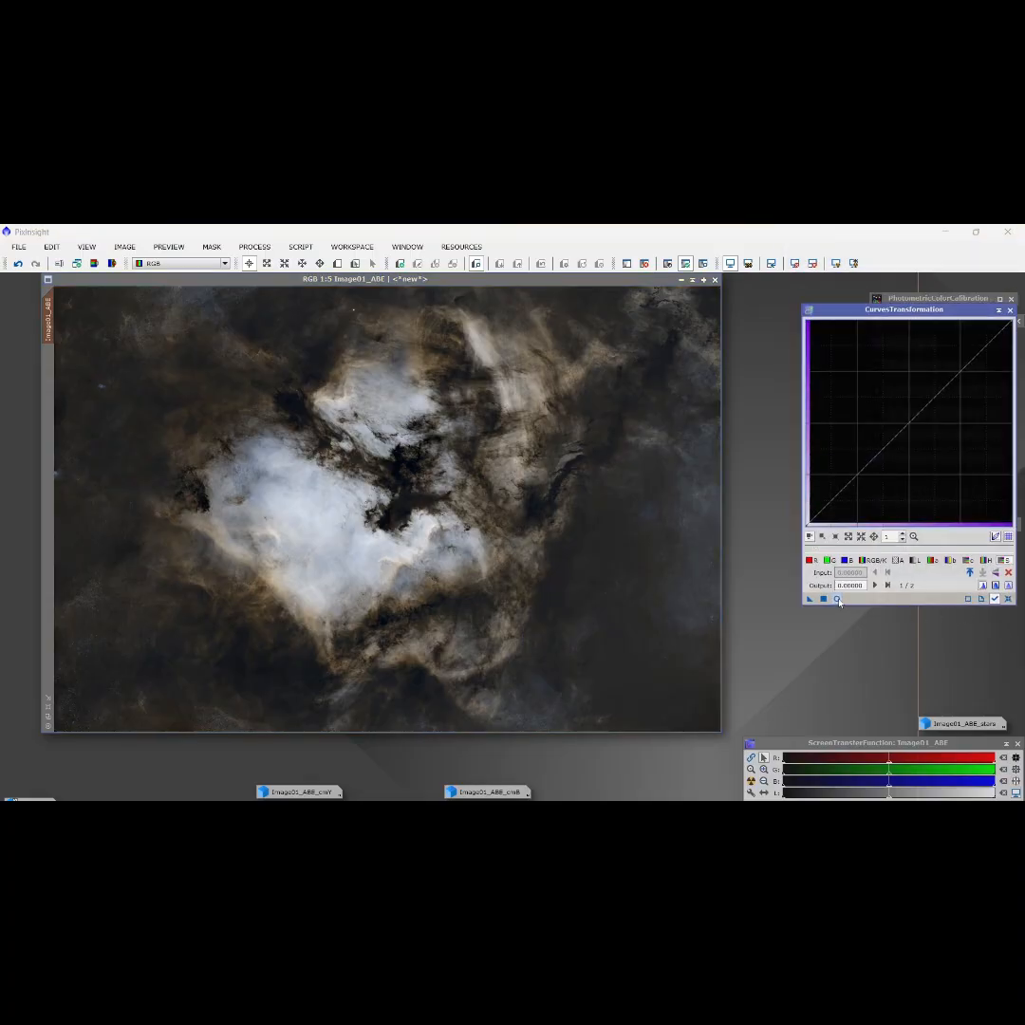
pyautogui.click(837, 599)
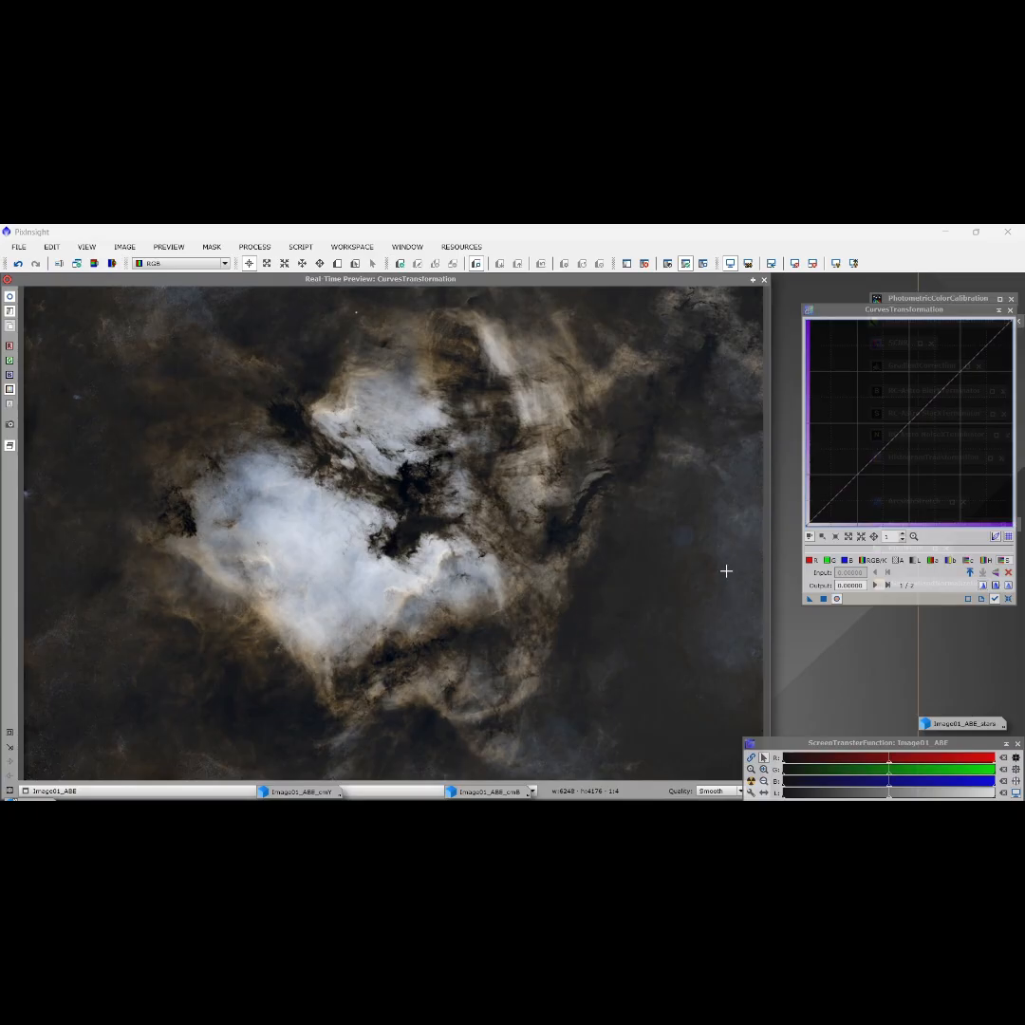
pyautogui.click(809, 560)
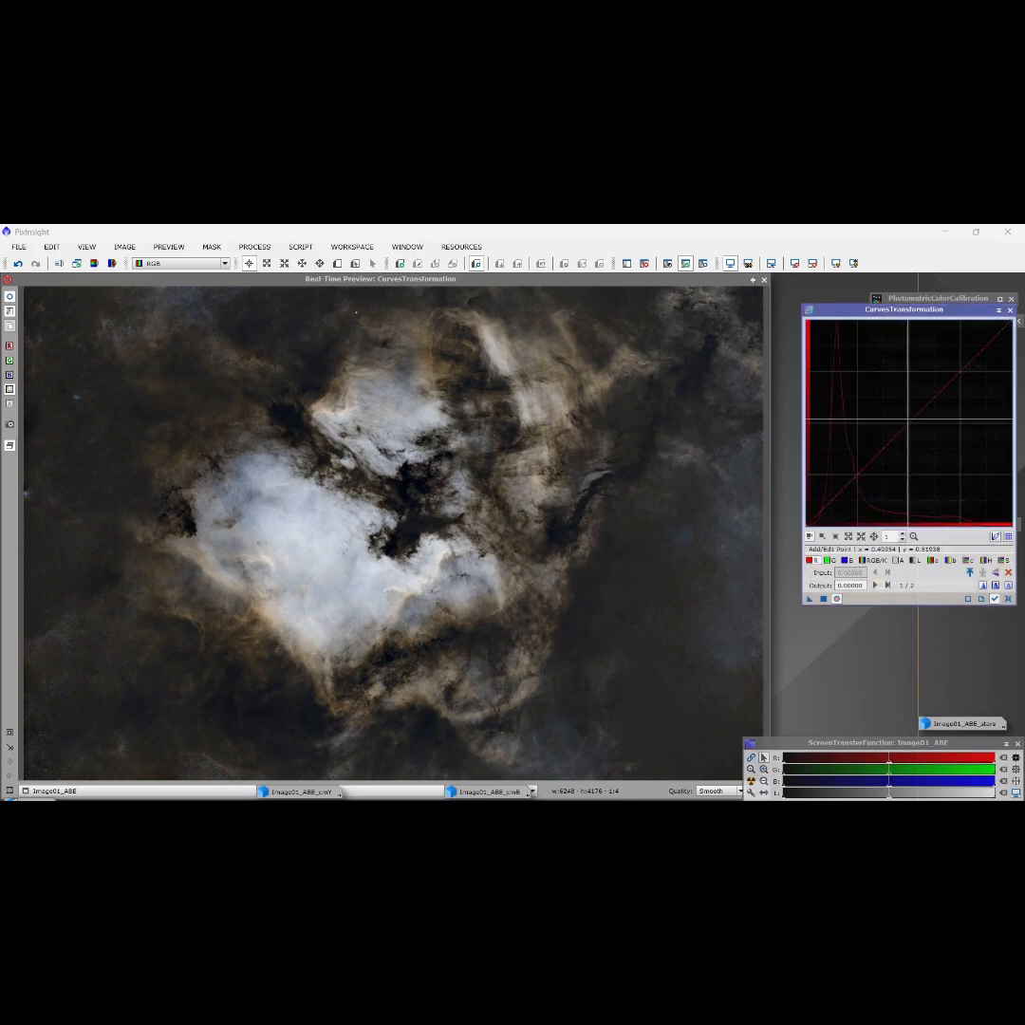
pyautogui.moveTo(909, 420); pyautogui.dragTo(892, 378)
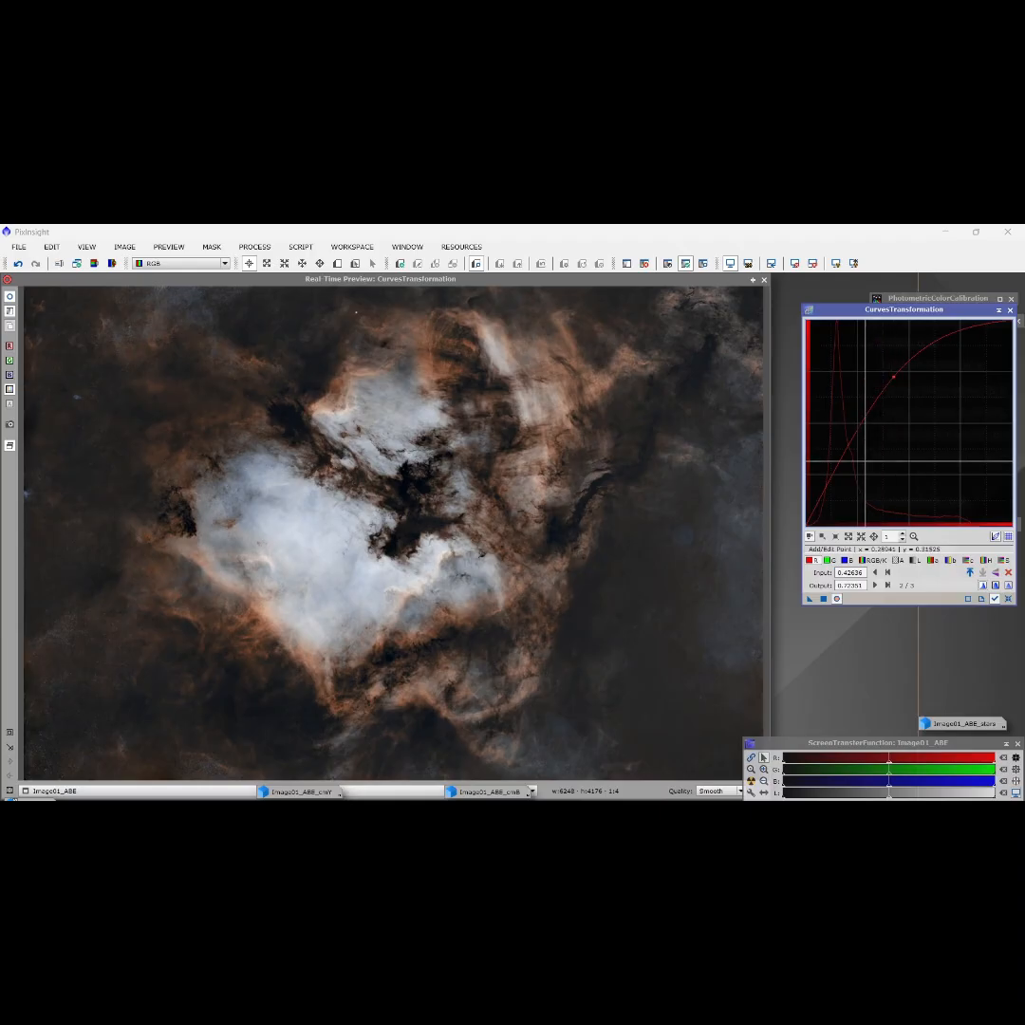
pyautogui.click(835, 465)
pyautogui.moveTo(835, 466); pyautogui.dragTo(829, 463)
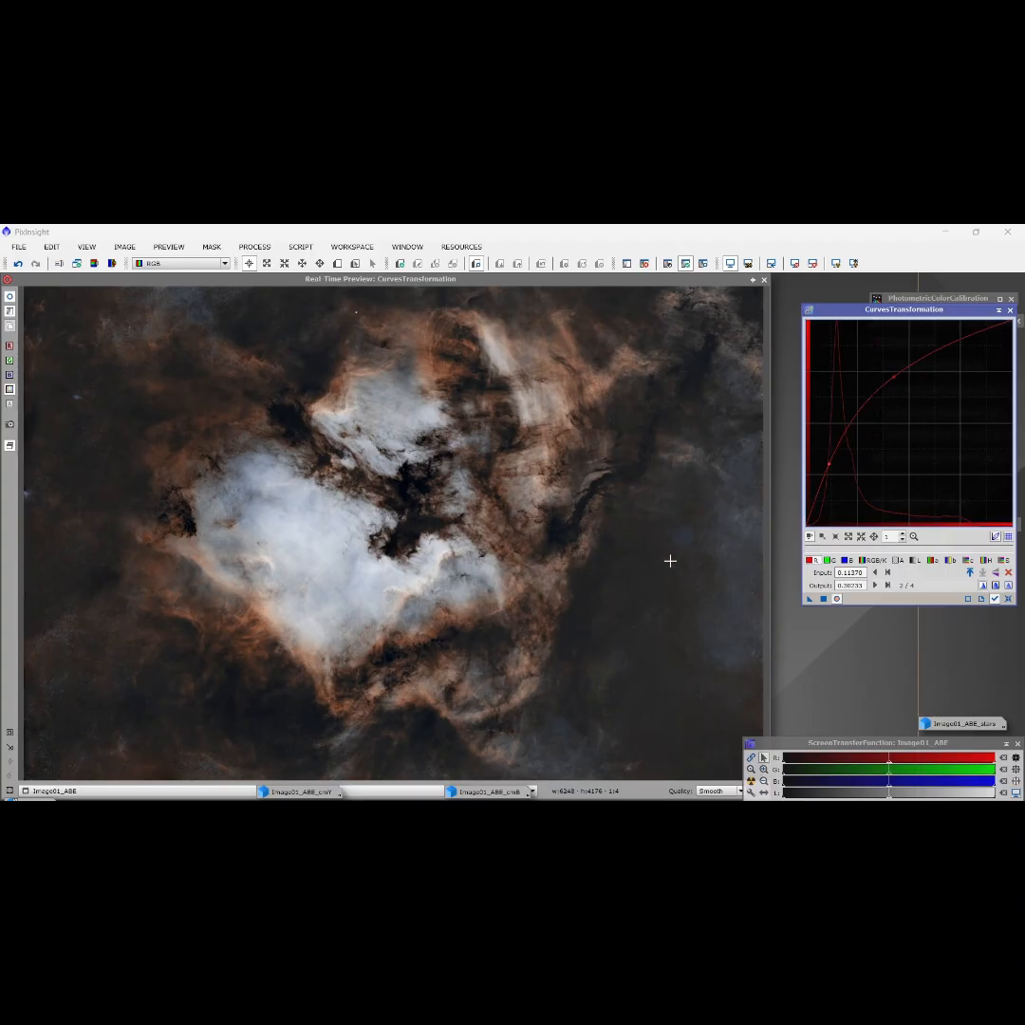
pyautogui.click(823, 599)
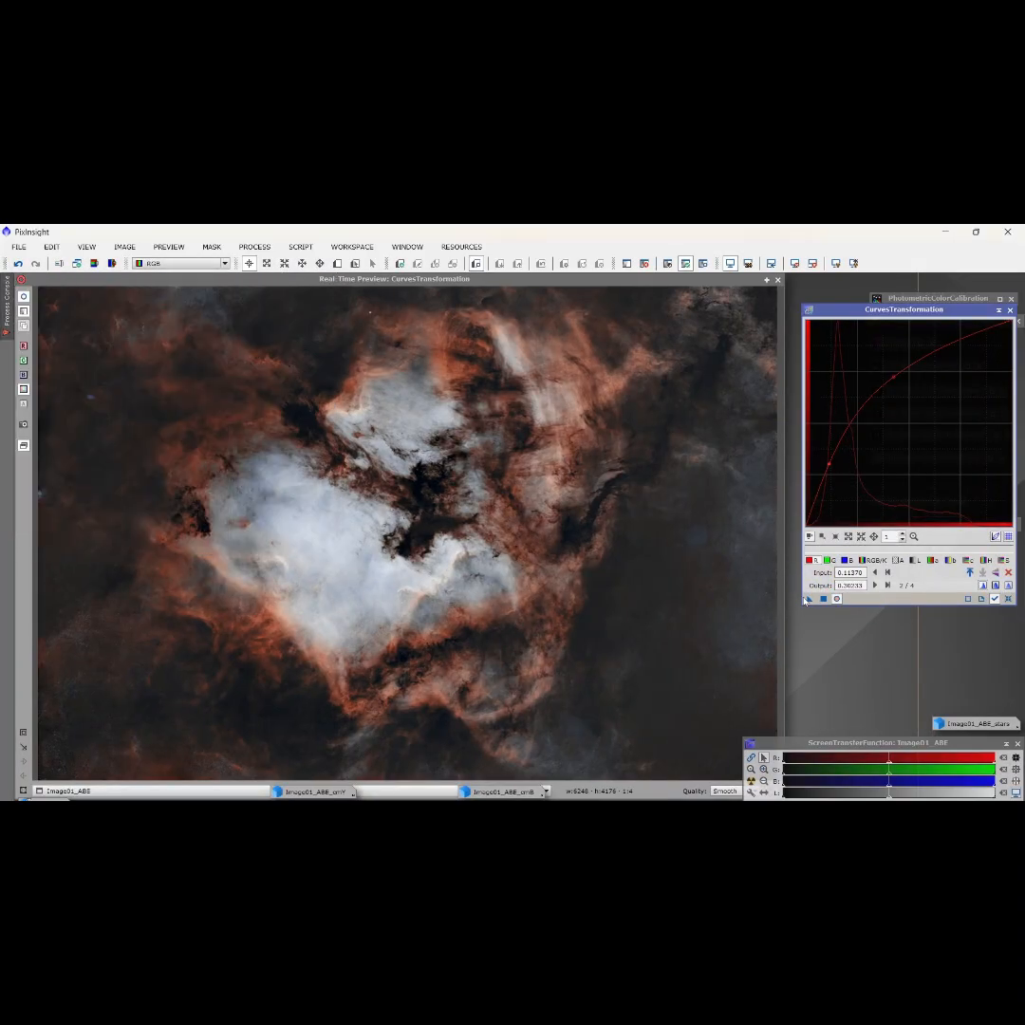
pyautogui.click(1009, 598)
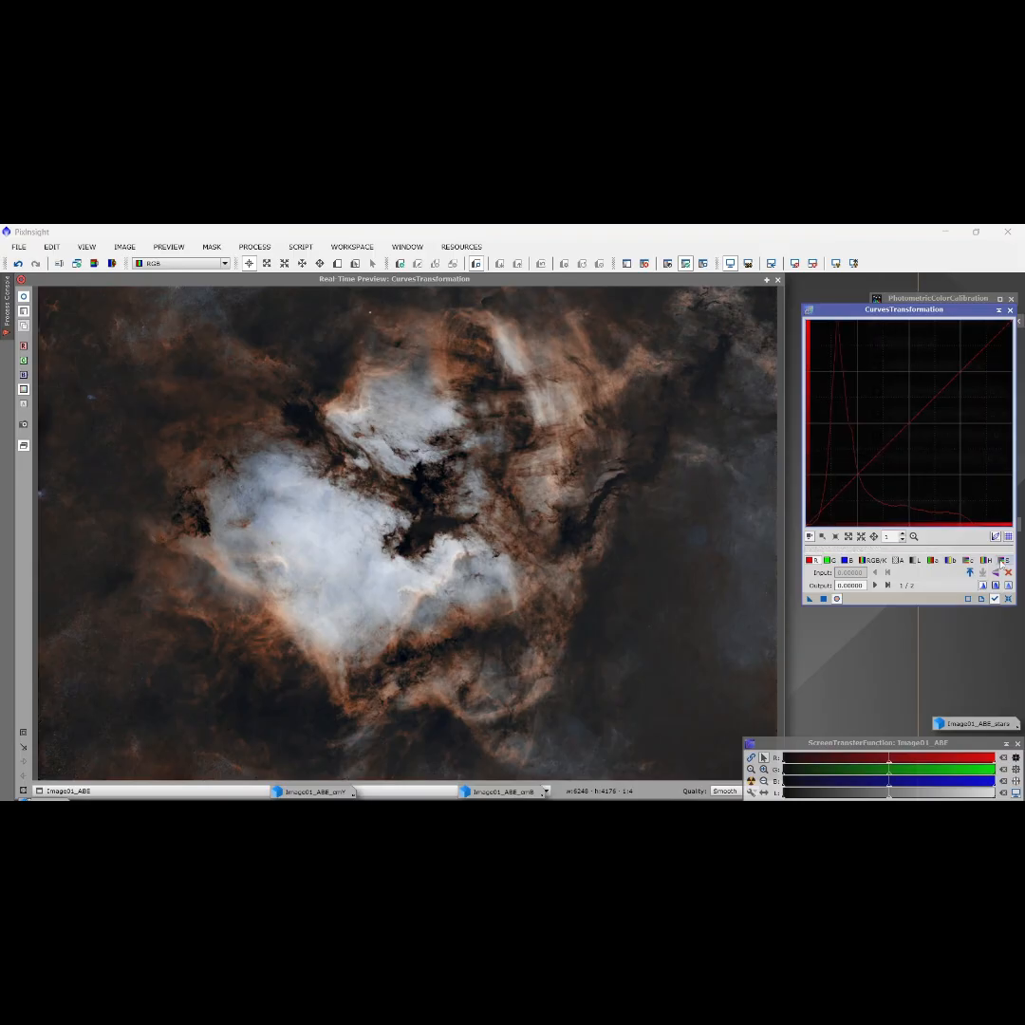
# Lift the saturation curve in CurvesTransformation through a single point at about (0.450, 0.636).
pyautogui.click(1003, 559)
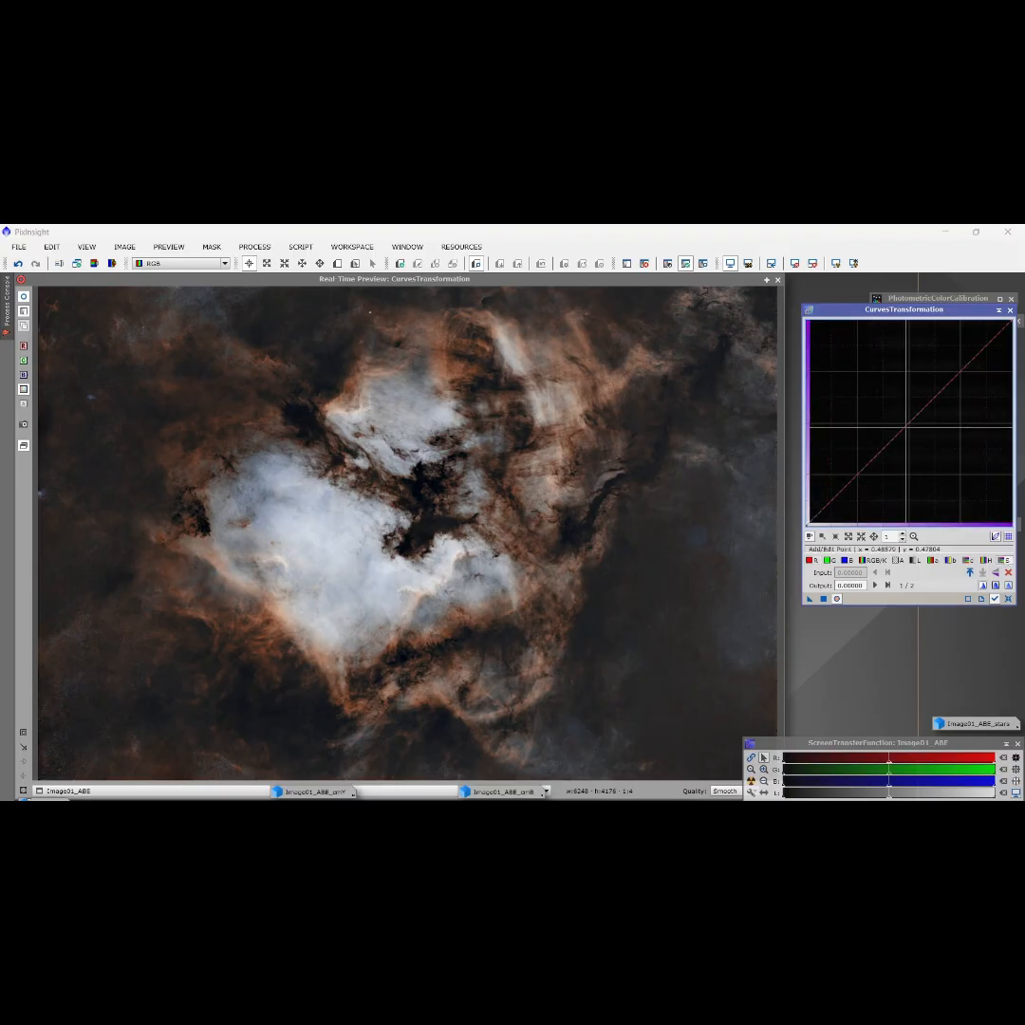
pyautogui.click(901, 405)
pyautogui.moveTo(901, 406); pyautogui.dragTo(897, 394)
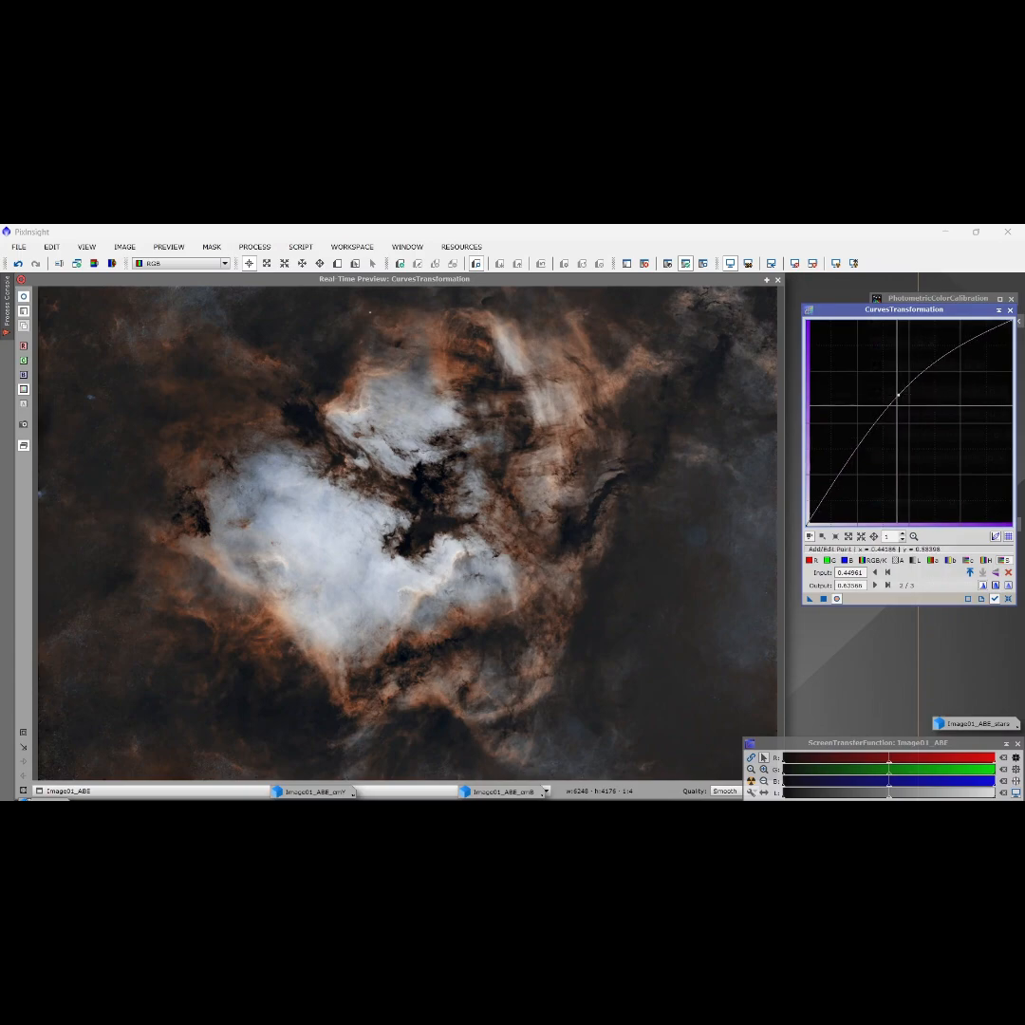
# Shape the green curve through about (0.574, 0.711) and (0.134, 0.132), then apply the curves to Image01_ABE and reset them.
pyautogui.click(826, 561)
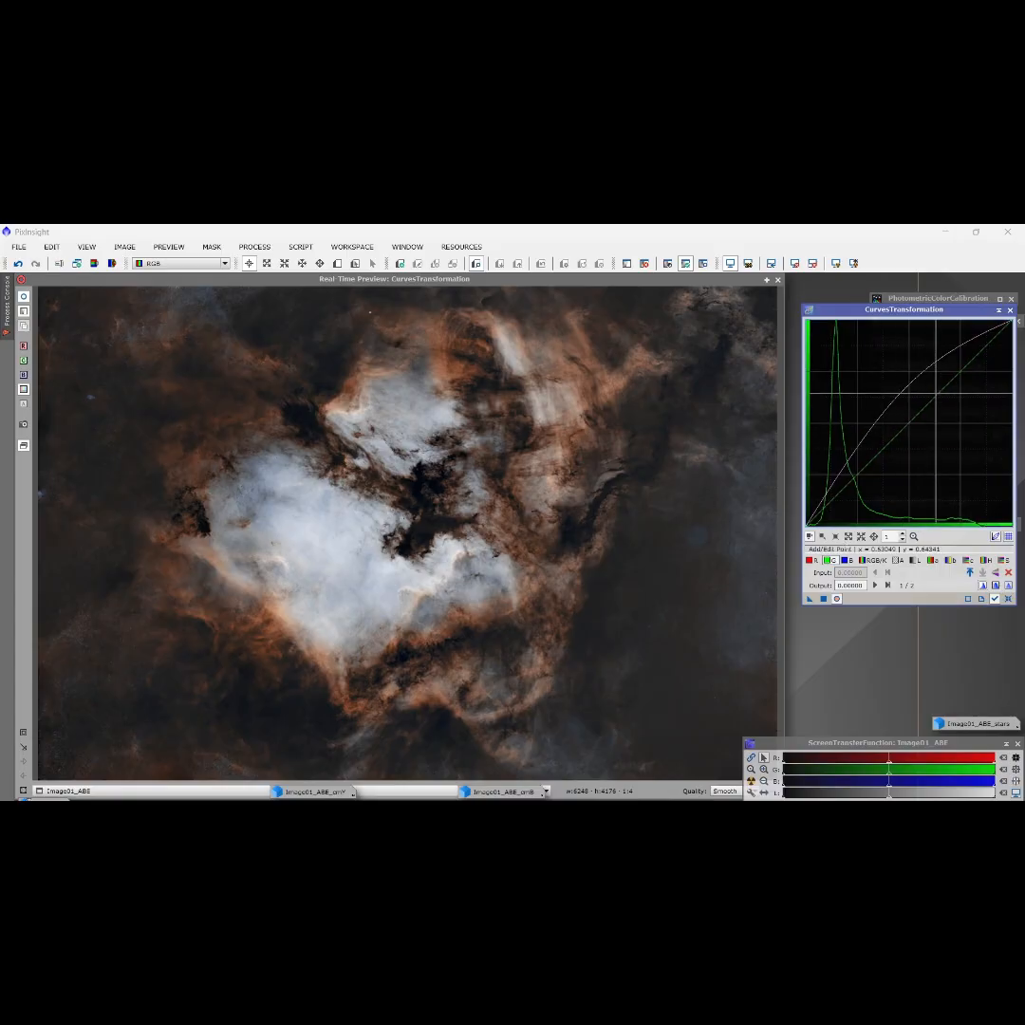
pyautogui.moveTo(922, 409); pyautogui.dragTo(923, 379)
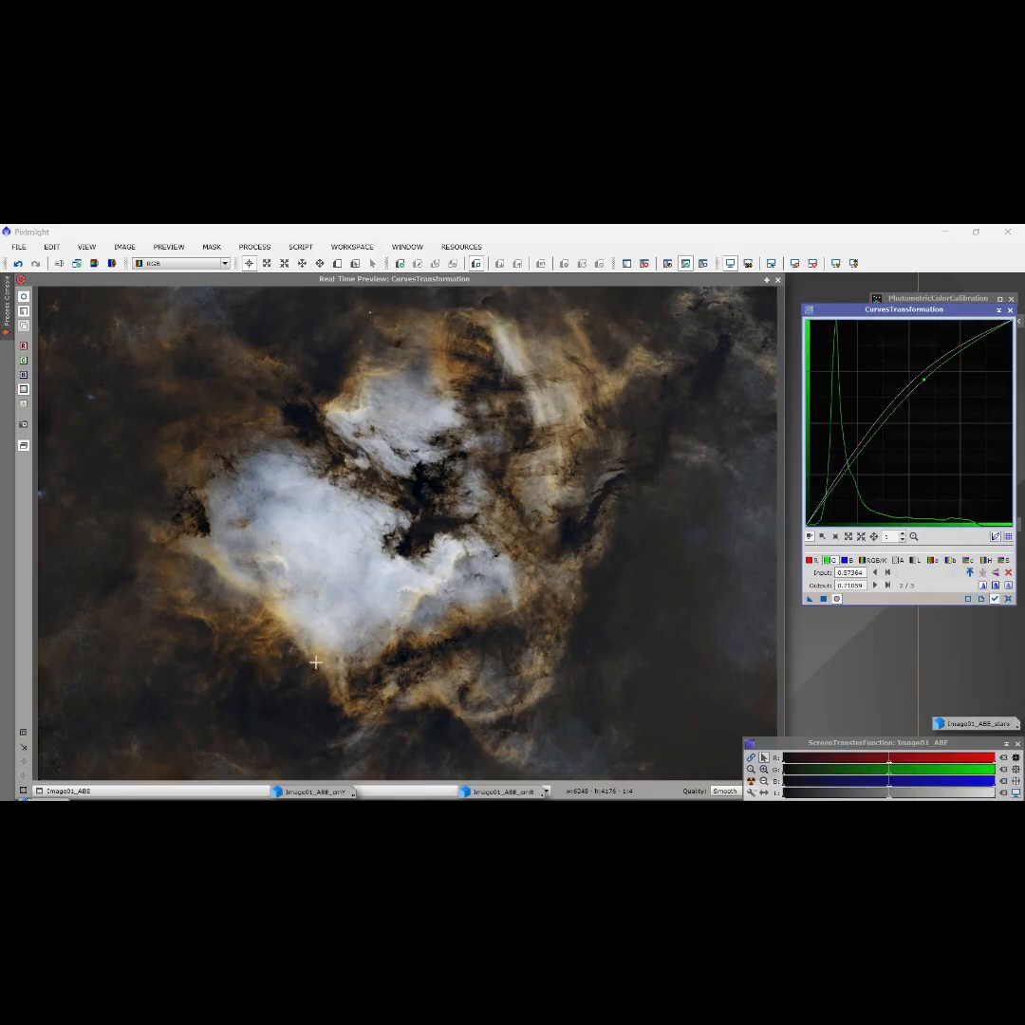
pyautogui.click(829, 493)
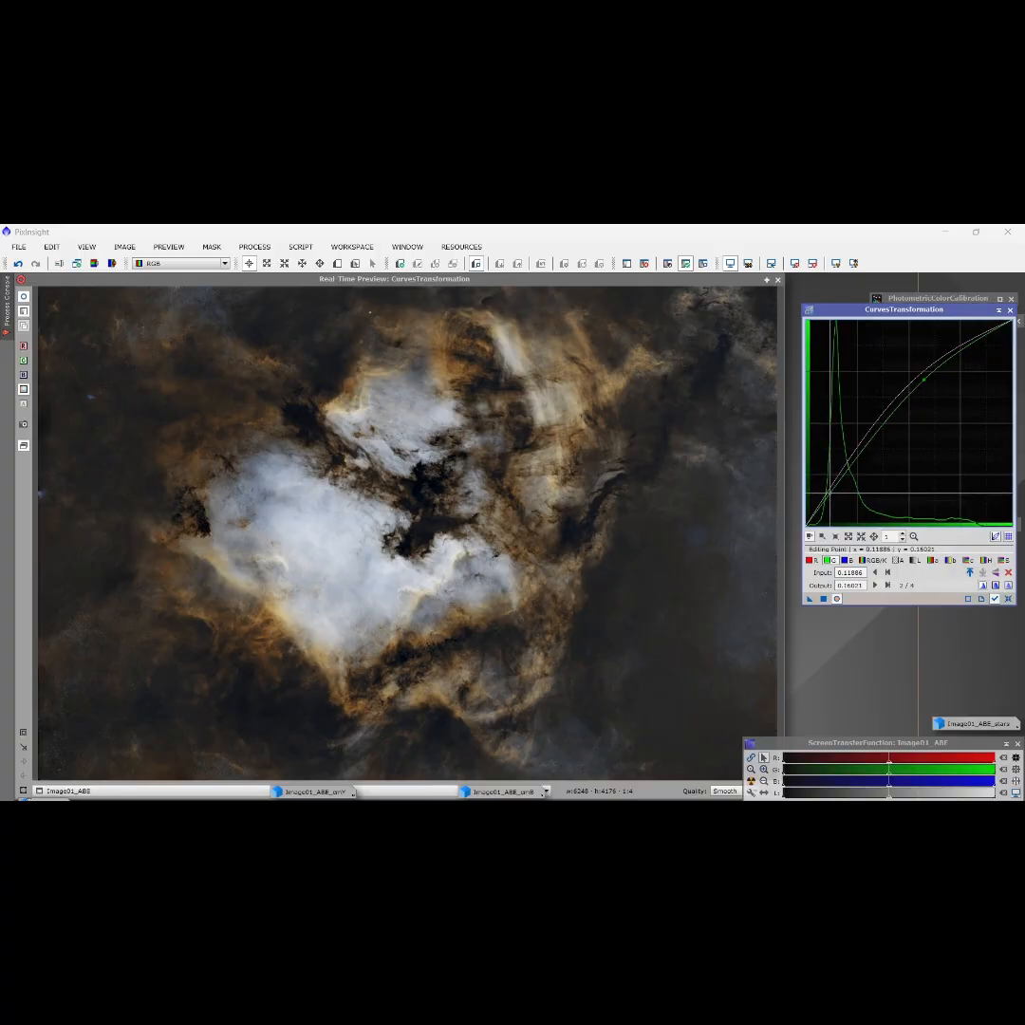
pyautogui.moveTo(830, 492); pyautogui.dragTo(833, 498)
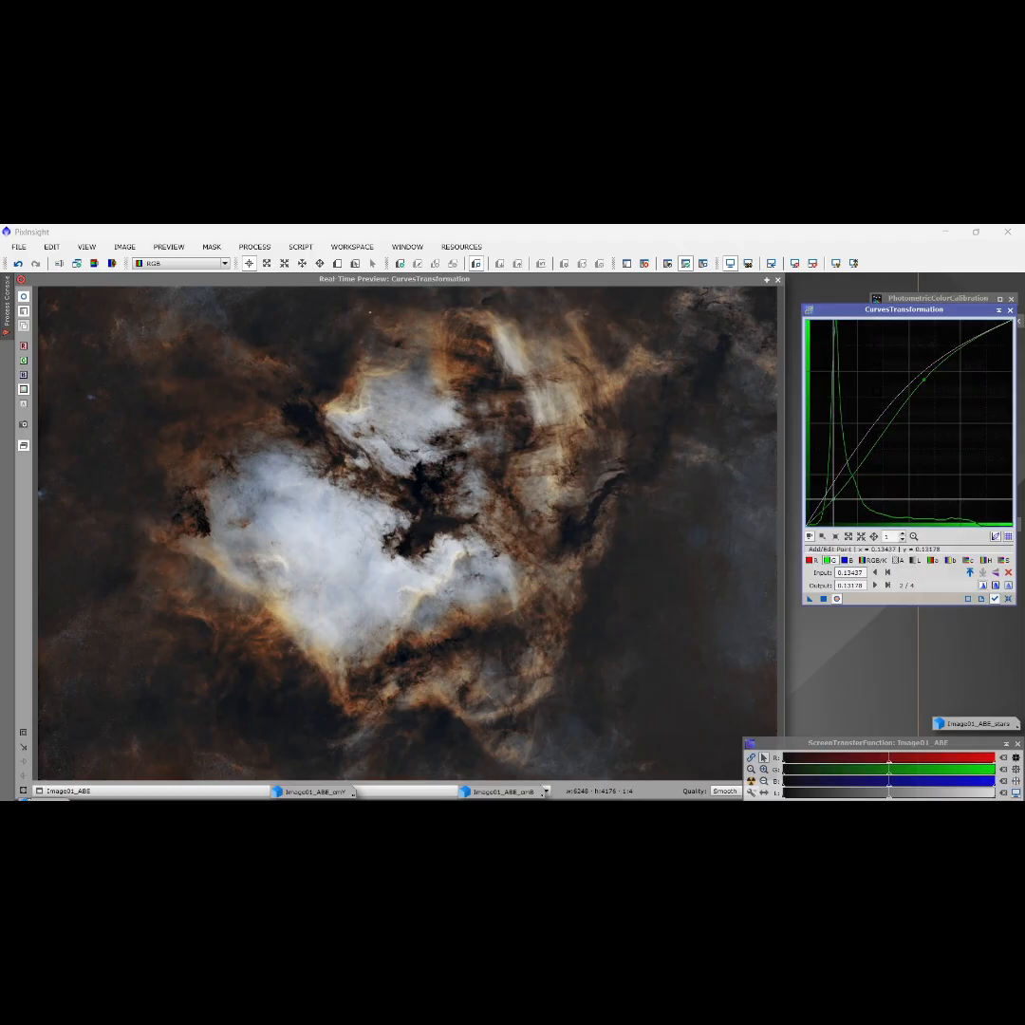
pyautogui.click(806, 598)
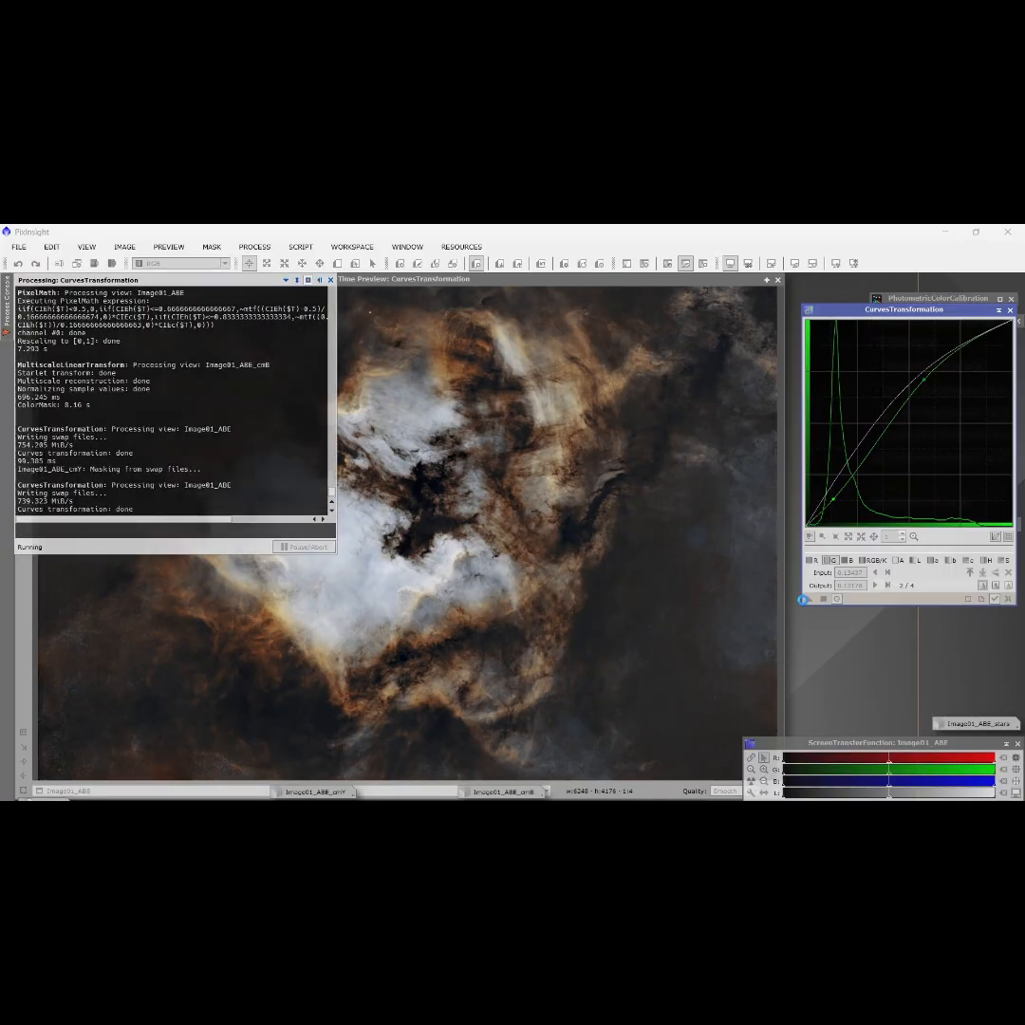
pyautogui.click(1008, 599)
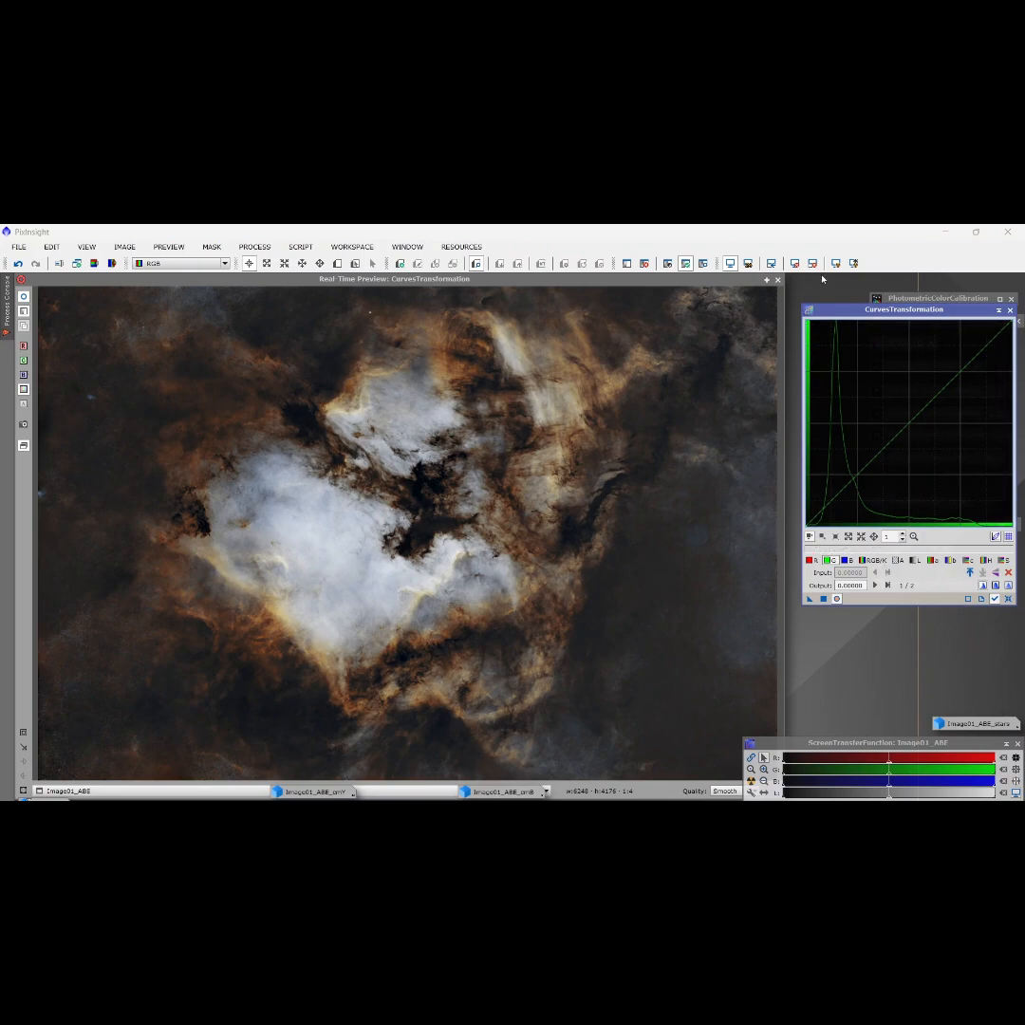
# Close the real-time preview and replace the yellow mask on Image01_ABE with the blue mask Image01_ABE_cmB, iconizing it again.
pyautogui.click(777, 280)
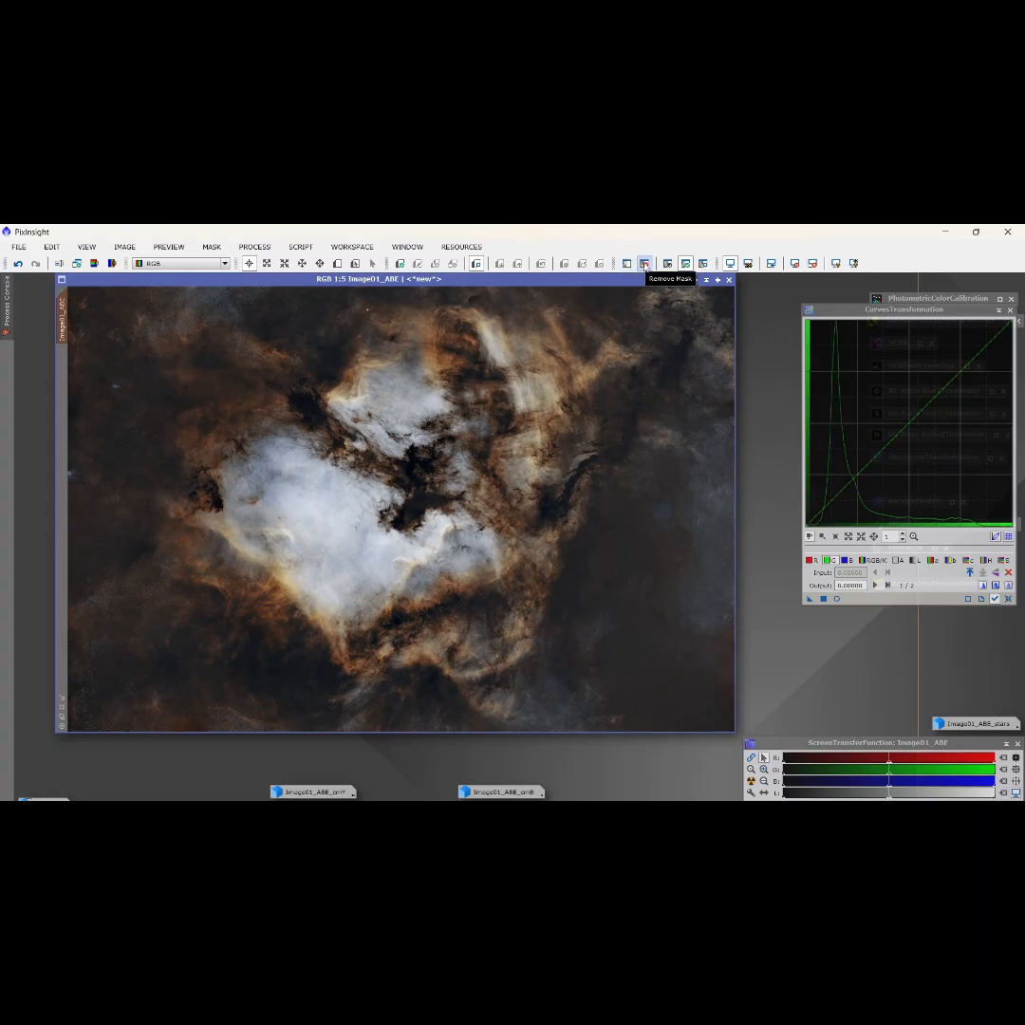
pyautogui.click(645, 264)
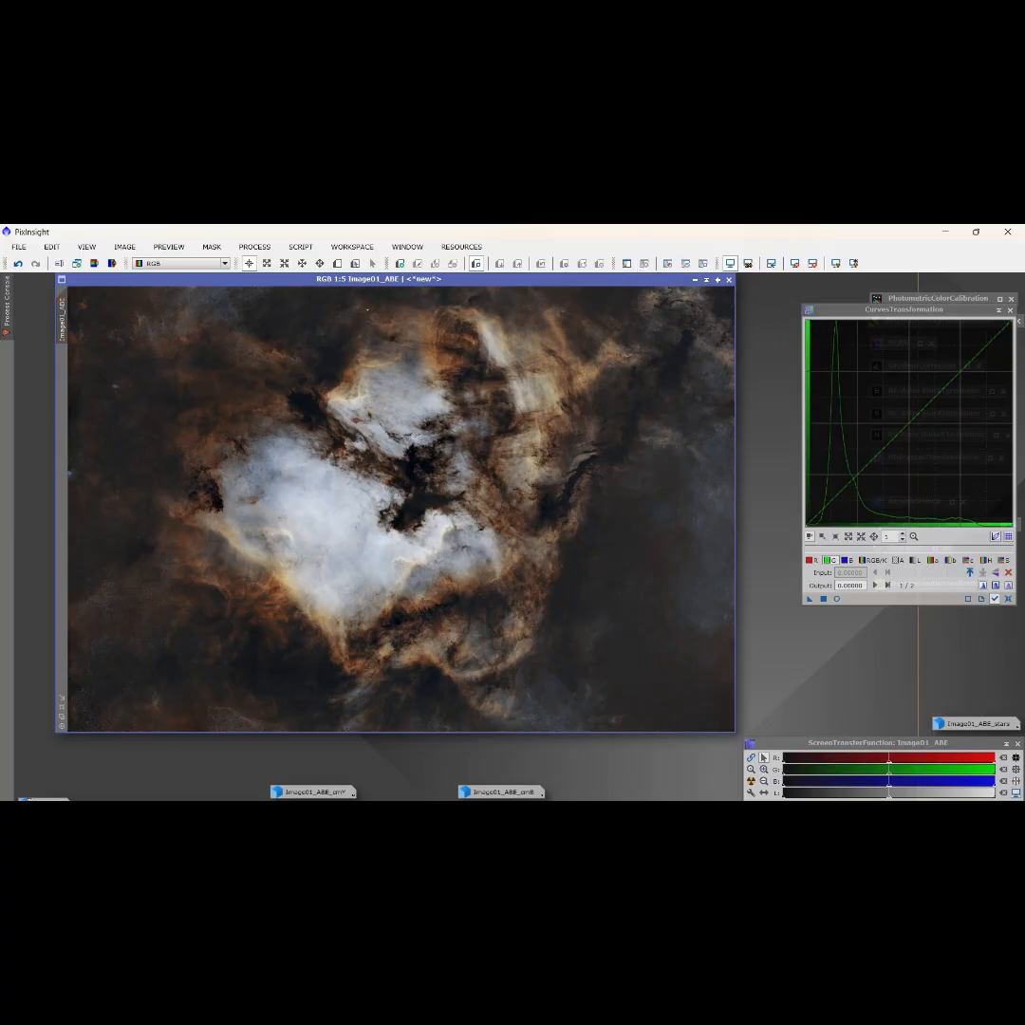
pyautogui.doubleClick(492, 791)
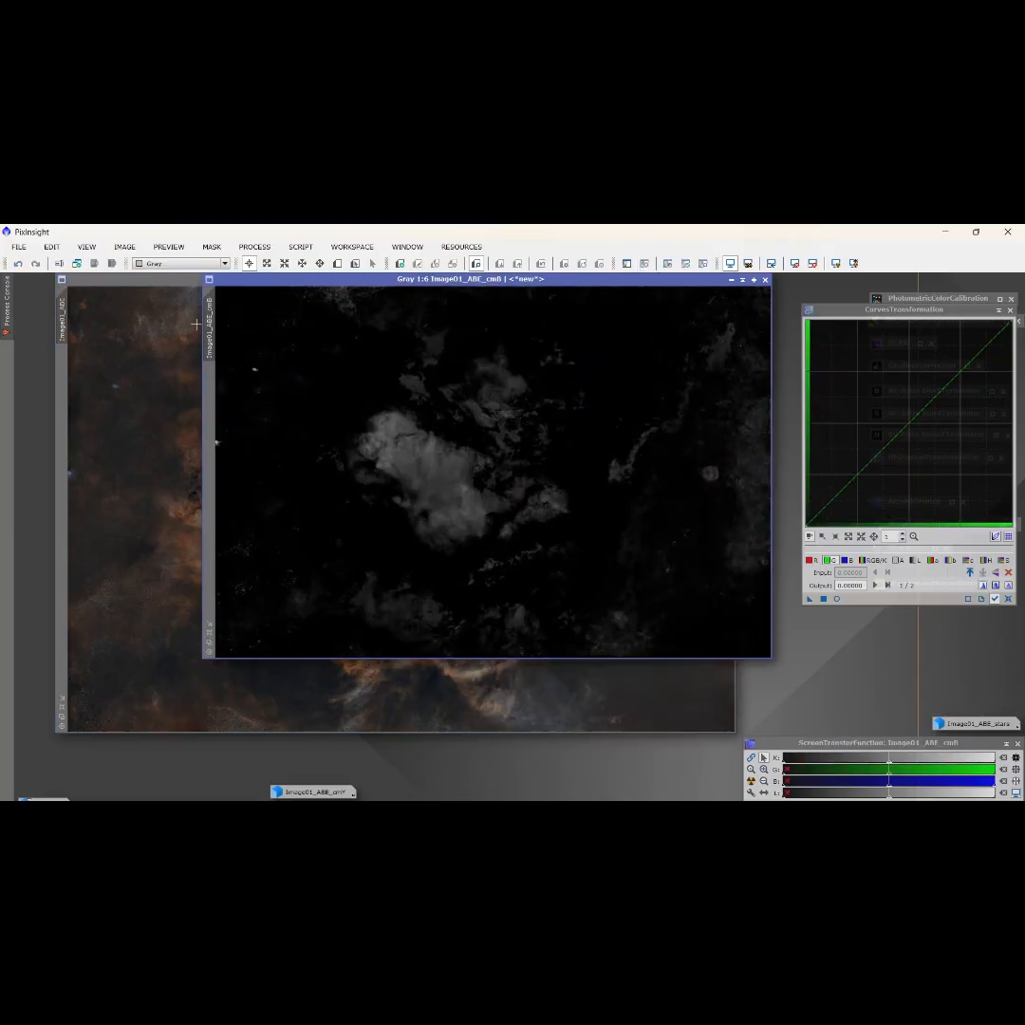
pyautogui.moveTo(211, 321); pyautogui.dragTo(62, 382)
pyautogui.click(730, 280)
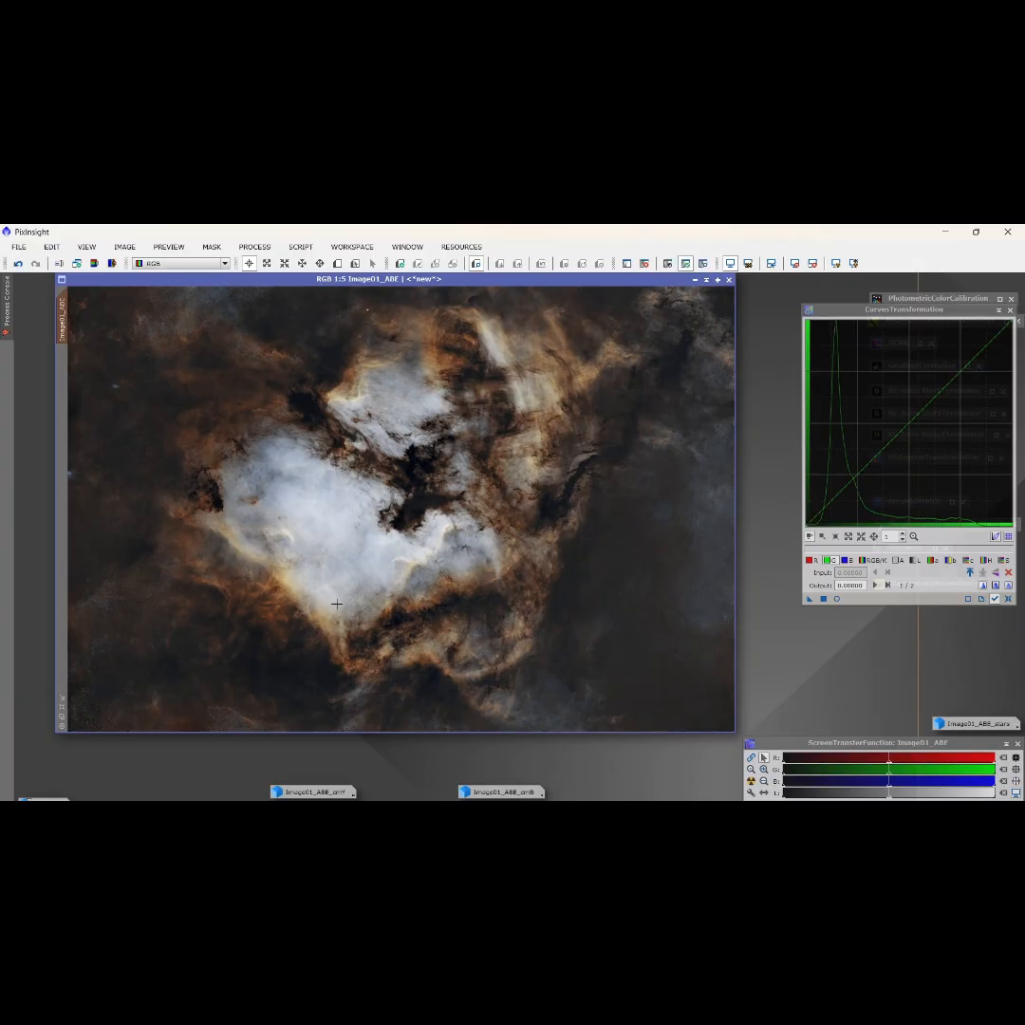
# With the real-time preview on, lift the blue curve through about (0.478, 0.651) and the saturation curve through about (0.362, 0.643).
pyautogui.click(837, 599)
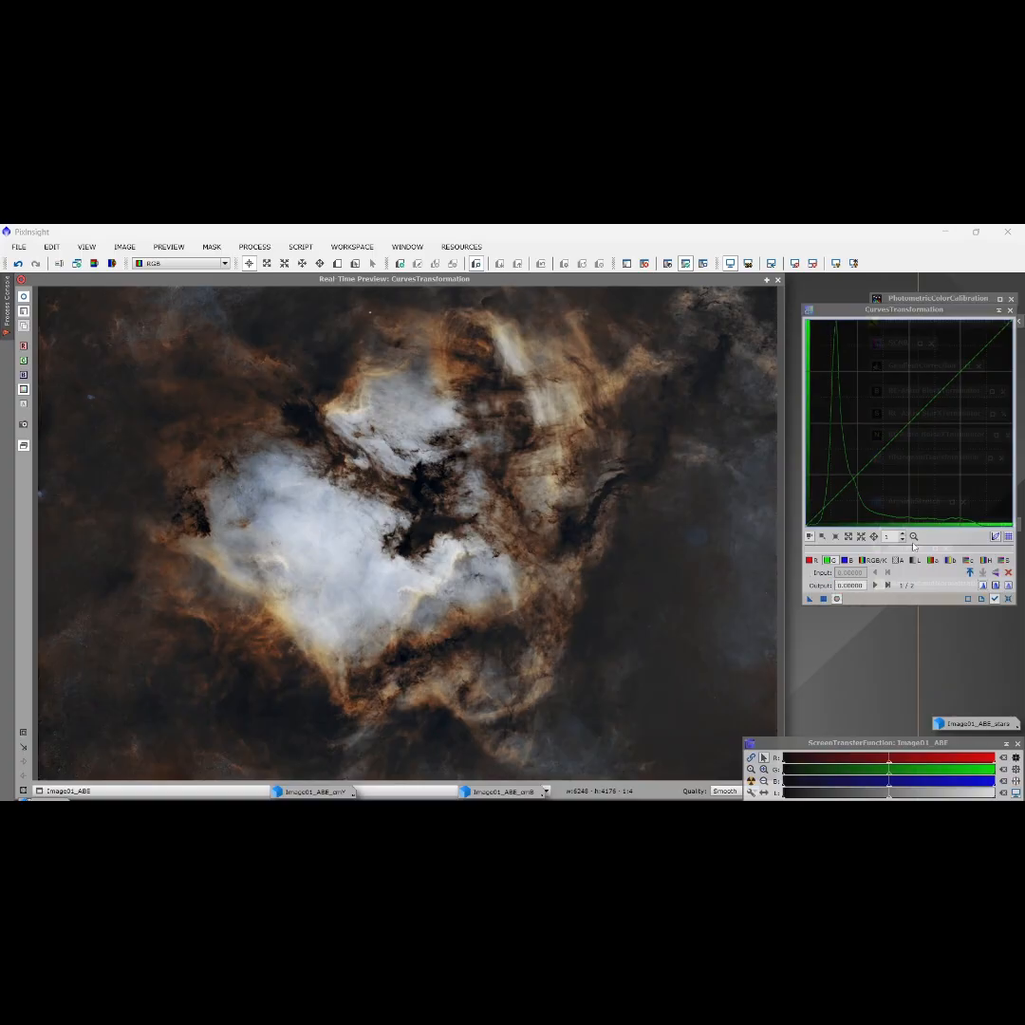
pyautogui.click(843, 561)
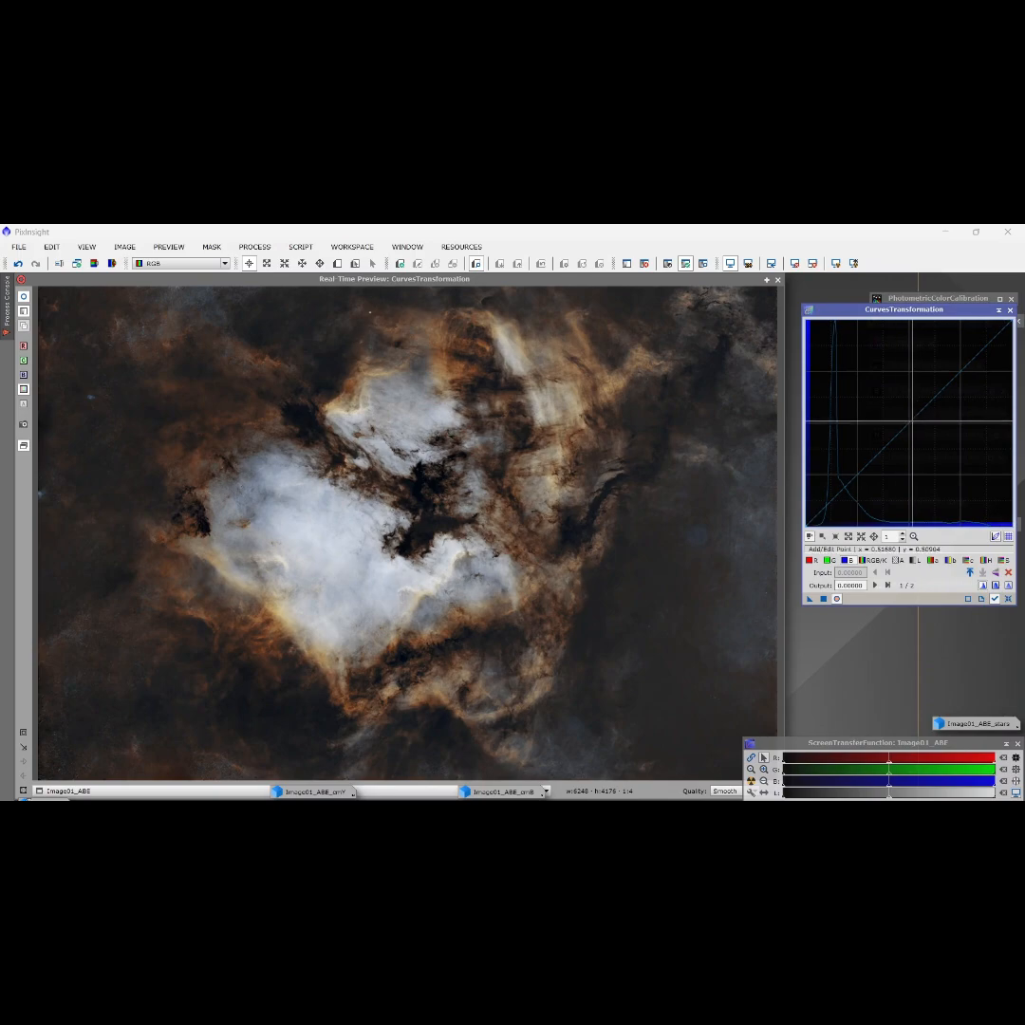
pyautogui.click(911, 420)
pyautogui.moveTo(910, 419); pyautogui.dragTo(905, 391)
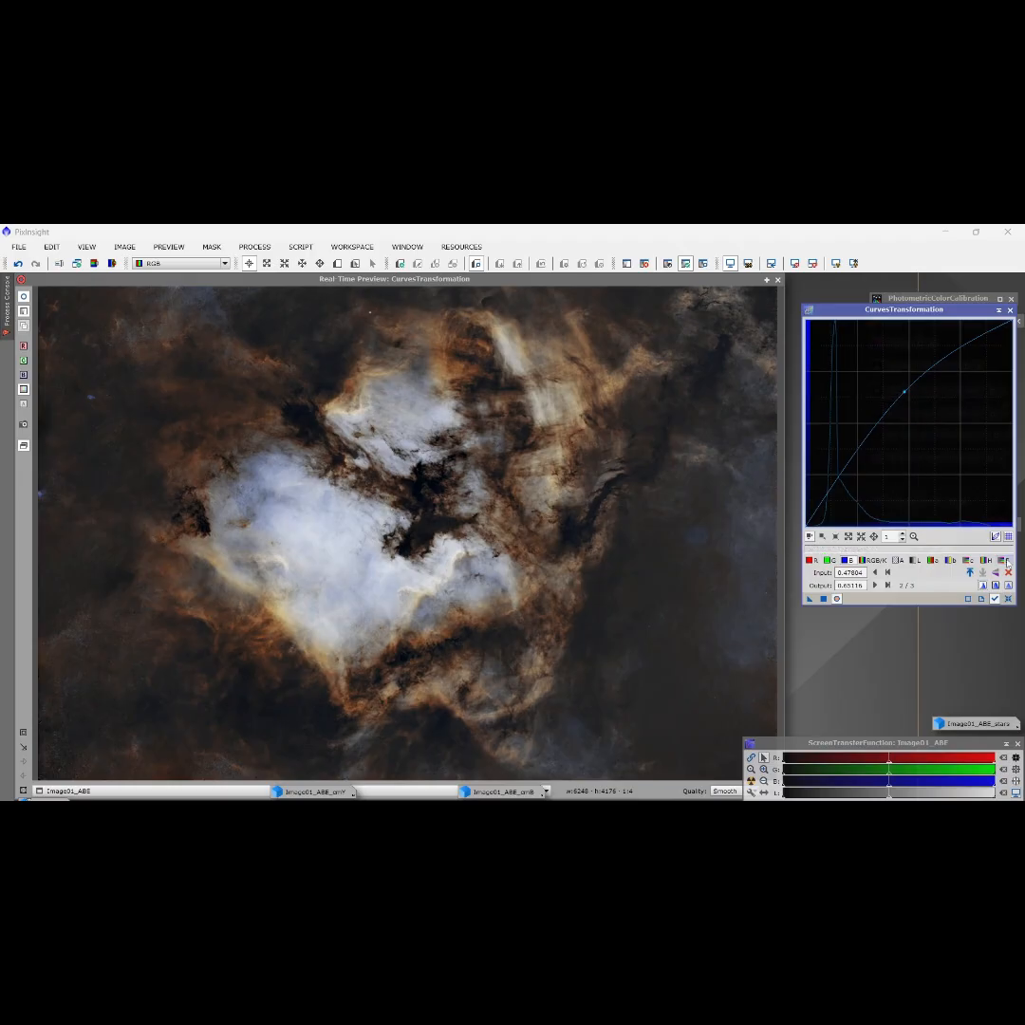
pyautogui.click(1005, 561)
pyautogui.moveTo(907, 423); pyautogui.dragTo(880, 393)
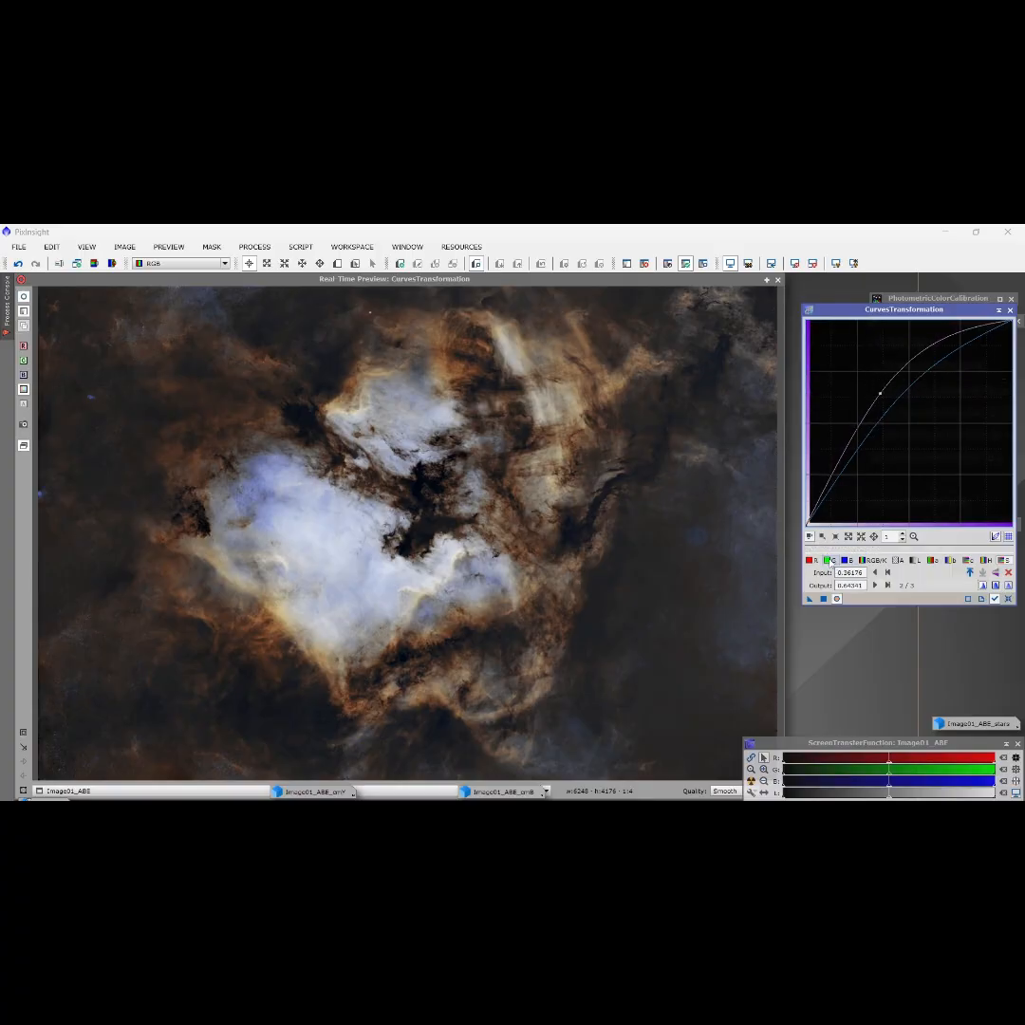
# Set a green curve point at about (0.512, 0.517), apply the curves to Image01_ABE, then reset and close CurvesTransformation and its preview.
pyautogui.click(830, 561)
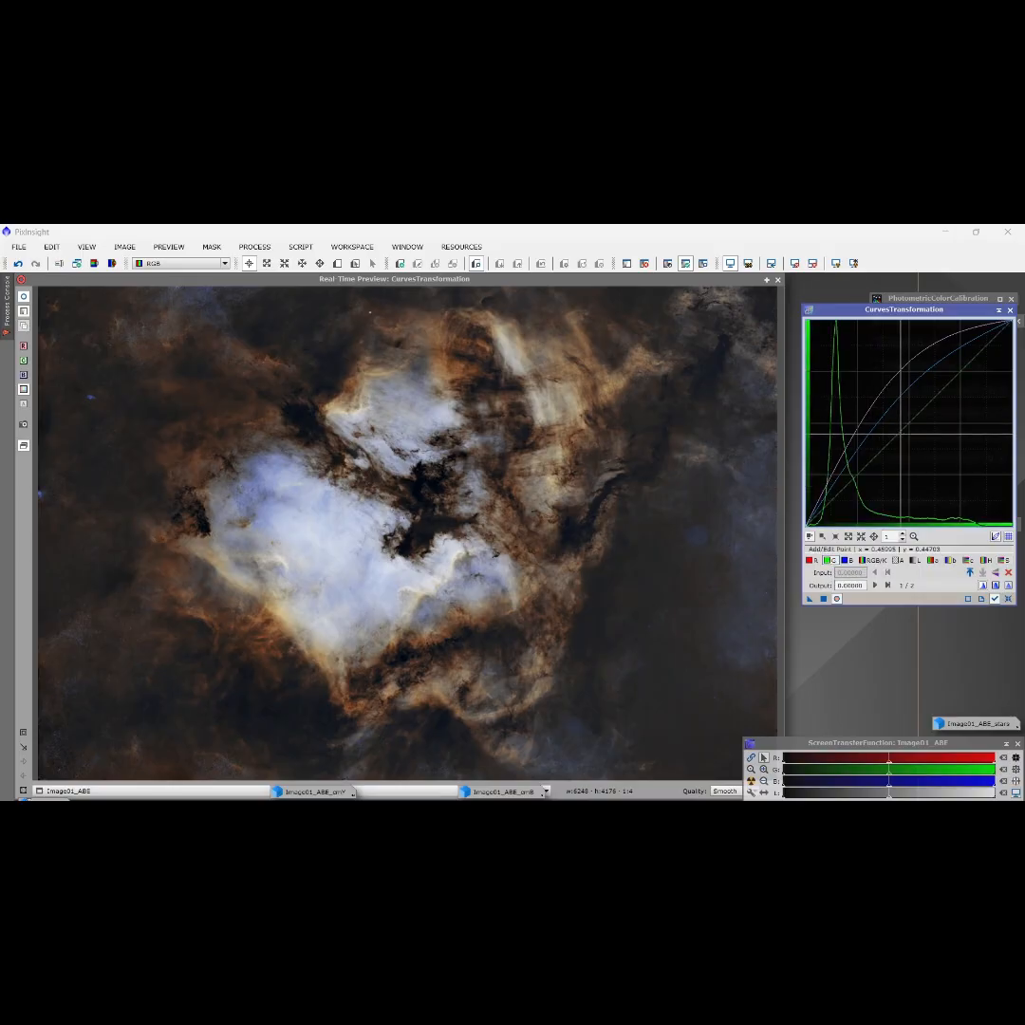
pyautogui.click(915, 434)
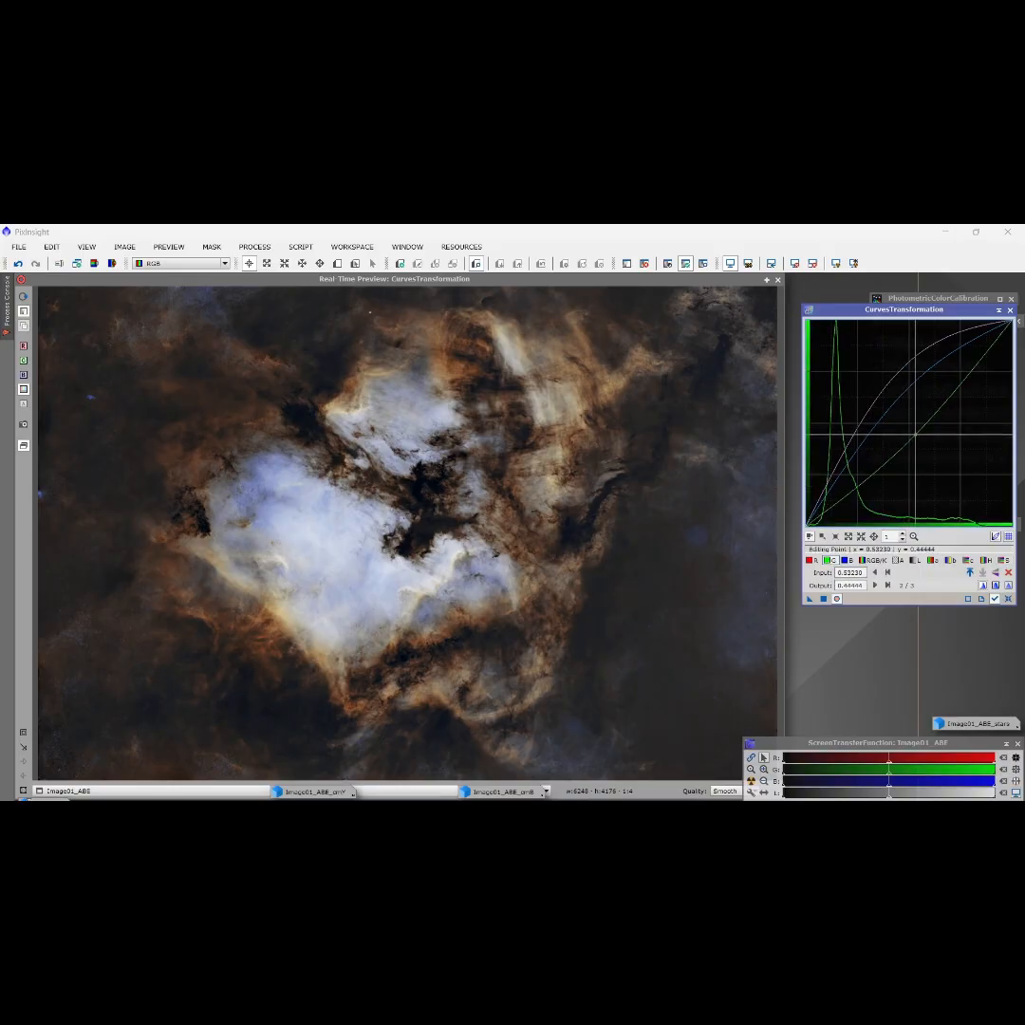
pyautogui.moveTo(915, 434); pyautogui.dragTo(911, 420)
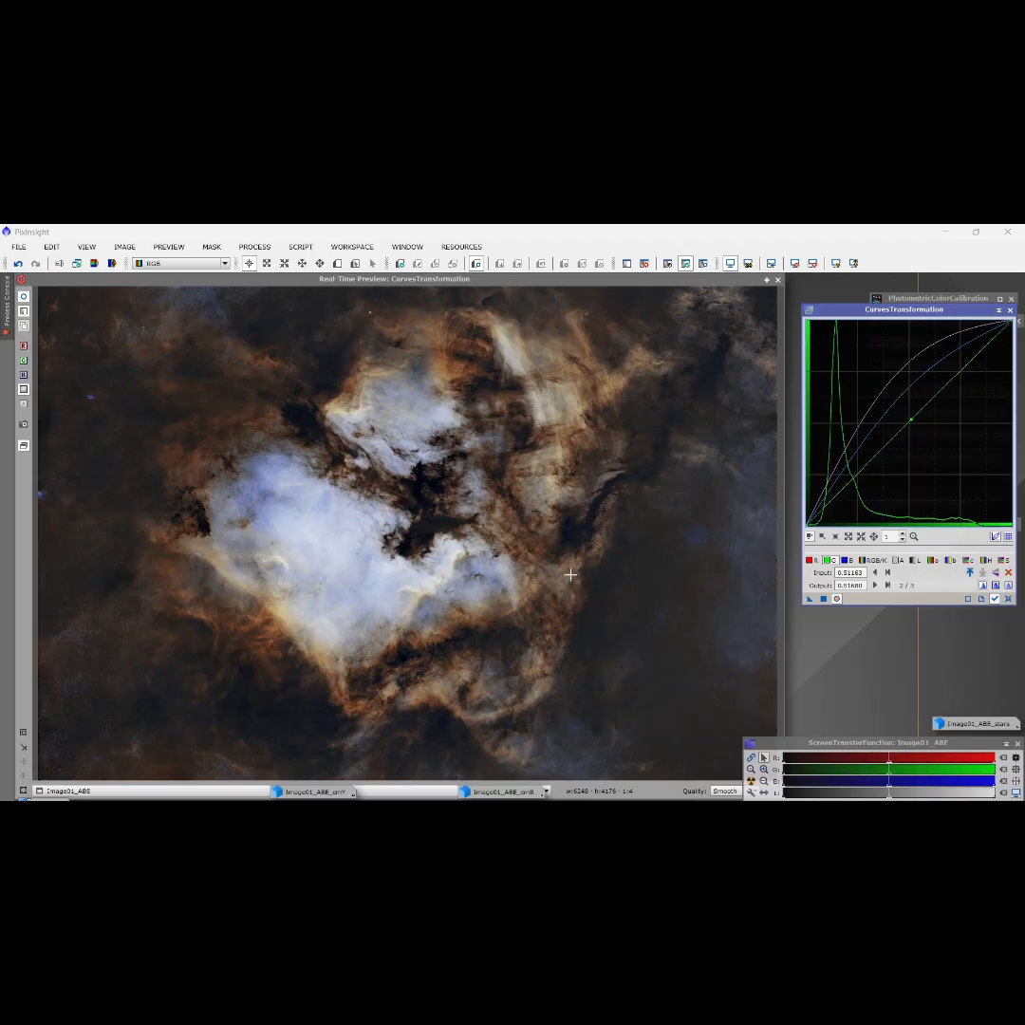
pyautogui.click(823, 600)
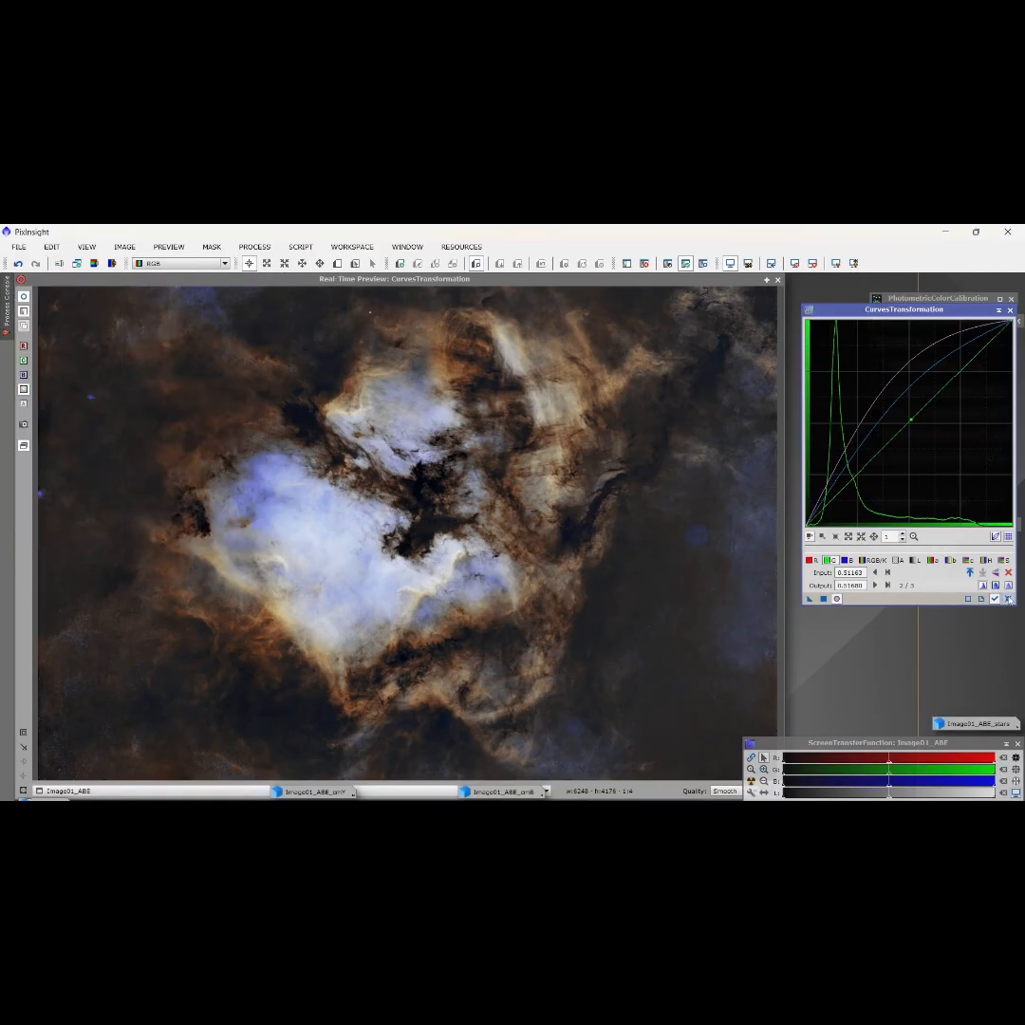
pyautogui.click(1007, 598)
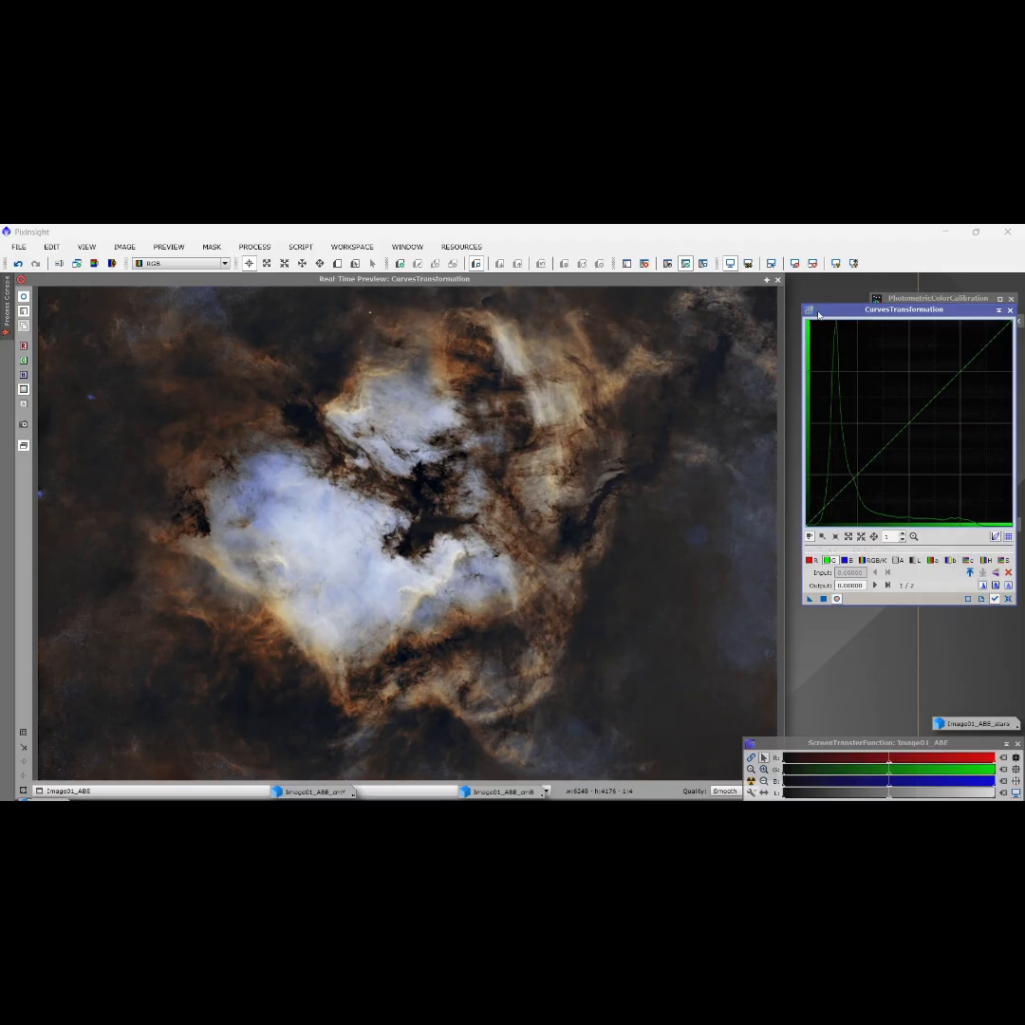
pyautogui.click(777, 280)
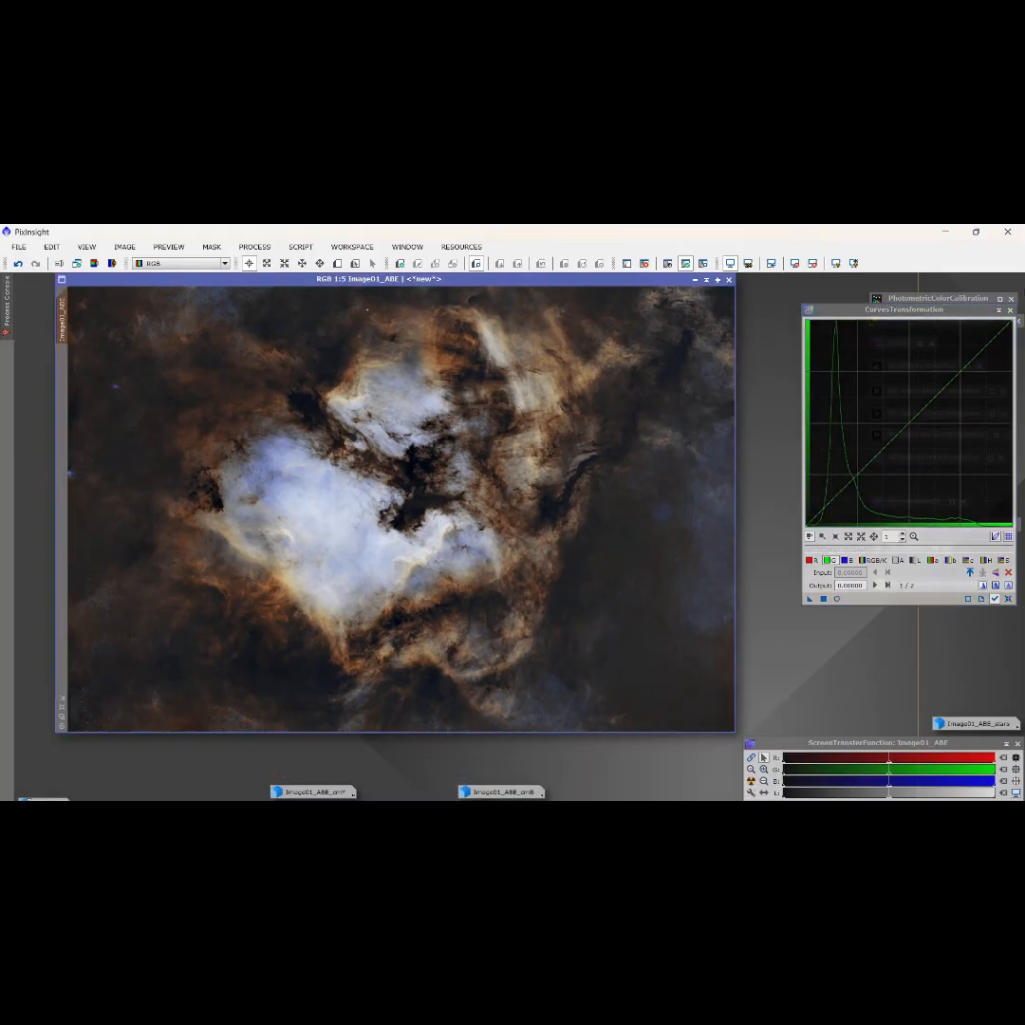
pyautogui.click(1008, 311)
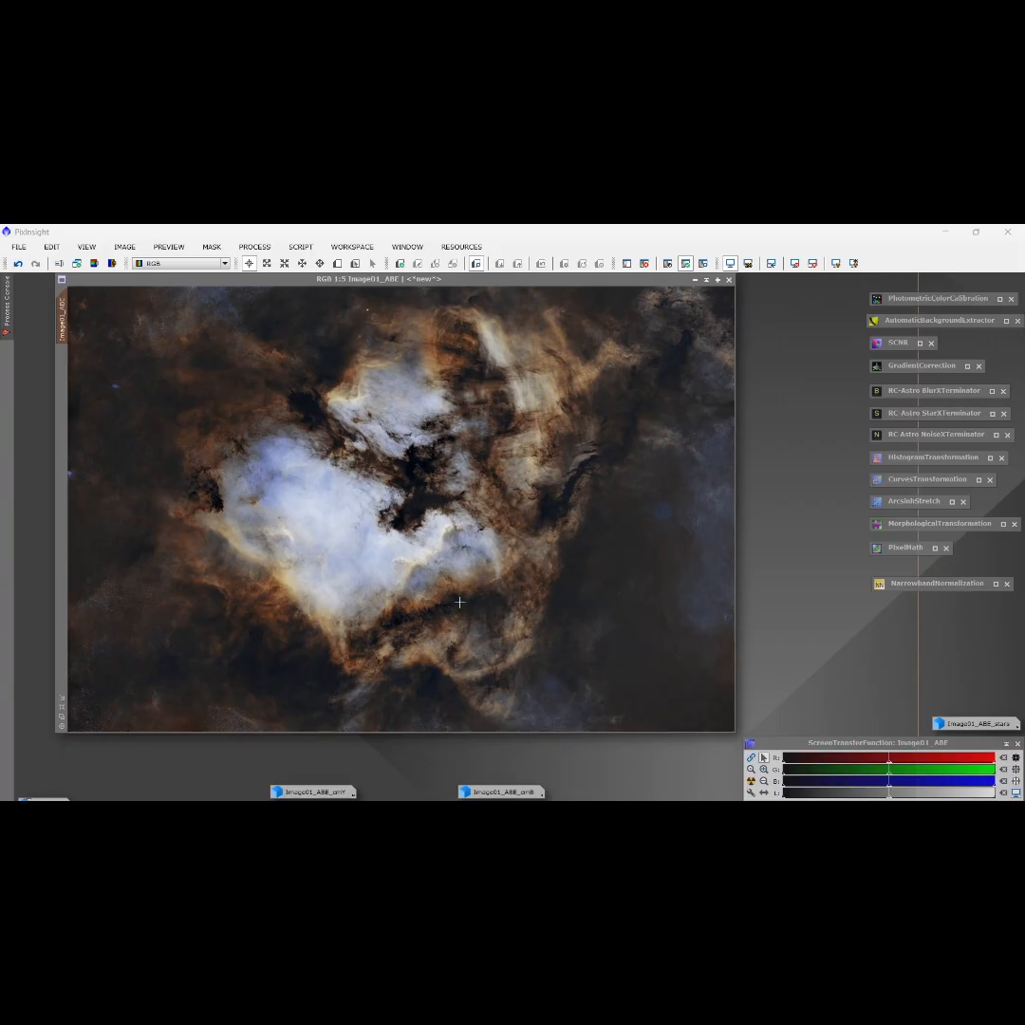
# Restore the iconized stars image Image01_ABE_stars.
pyautogui.doubleClick(973, 724)
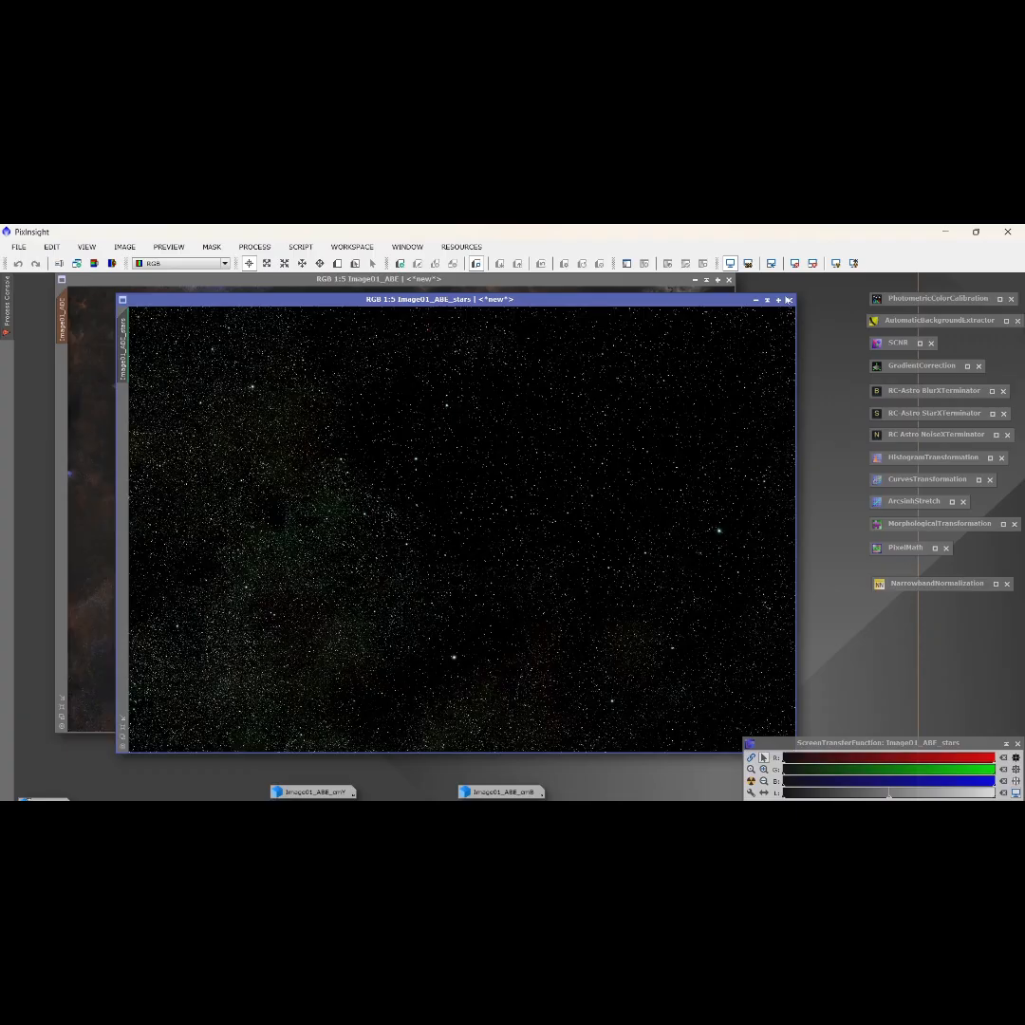
# Switch to OBS and show the NGC7000_FINAL scene with the finished nebula image.
pyautogui.moveTo(764, 816)
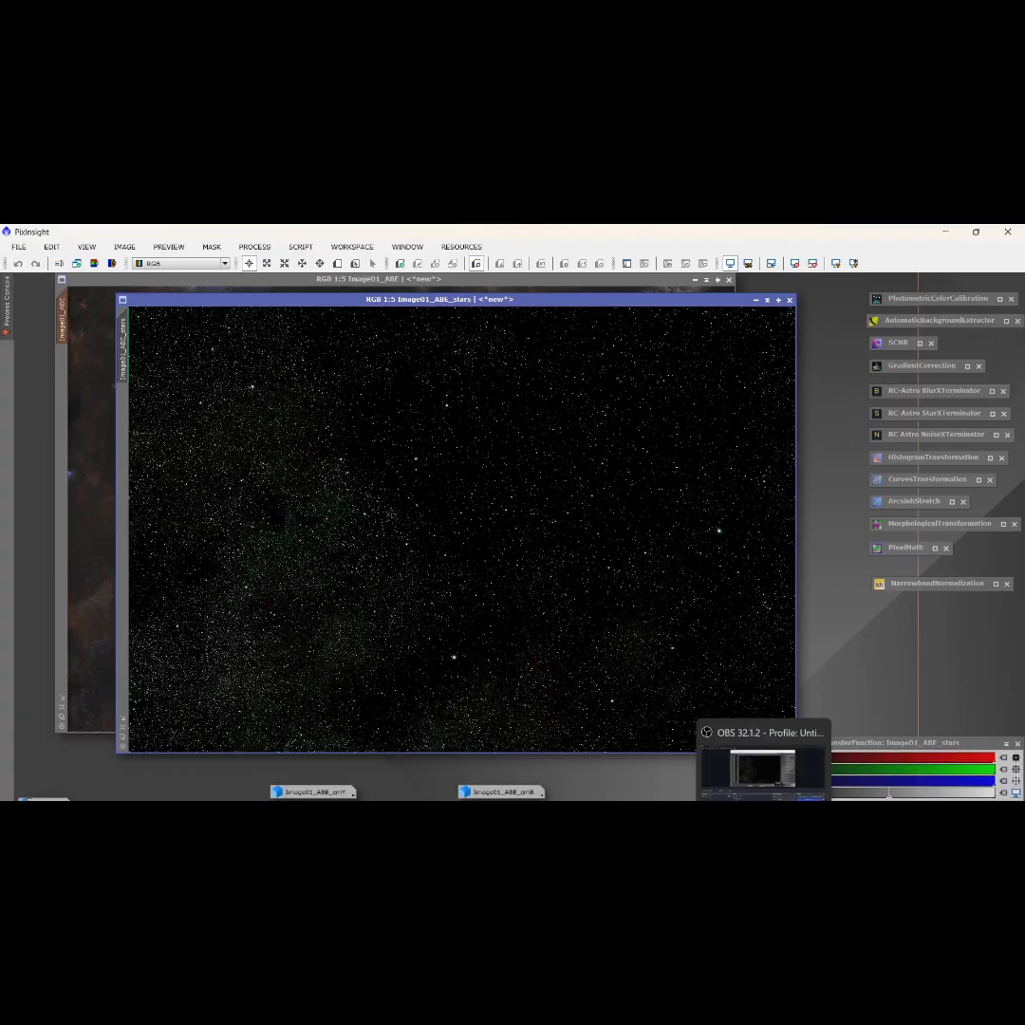
pyautogui.click(763, 767)
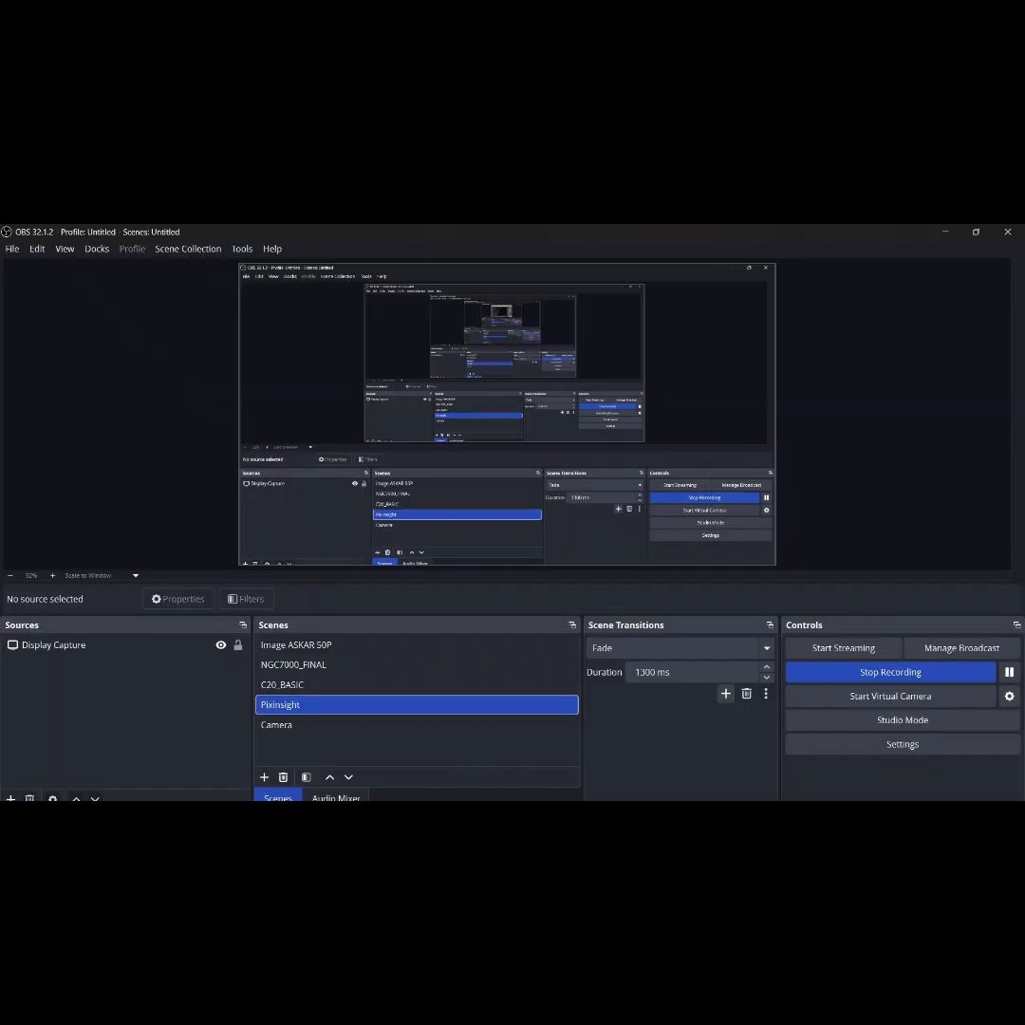
pyautogui.click(296, 666)
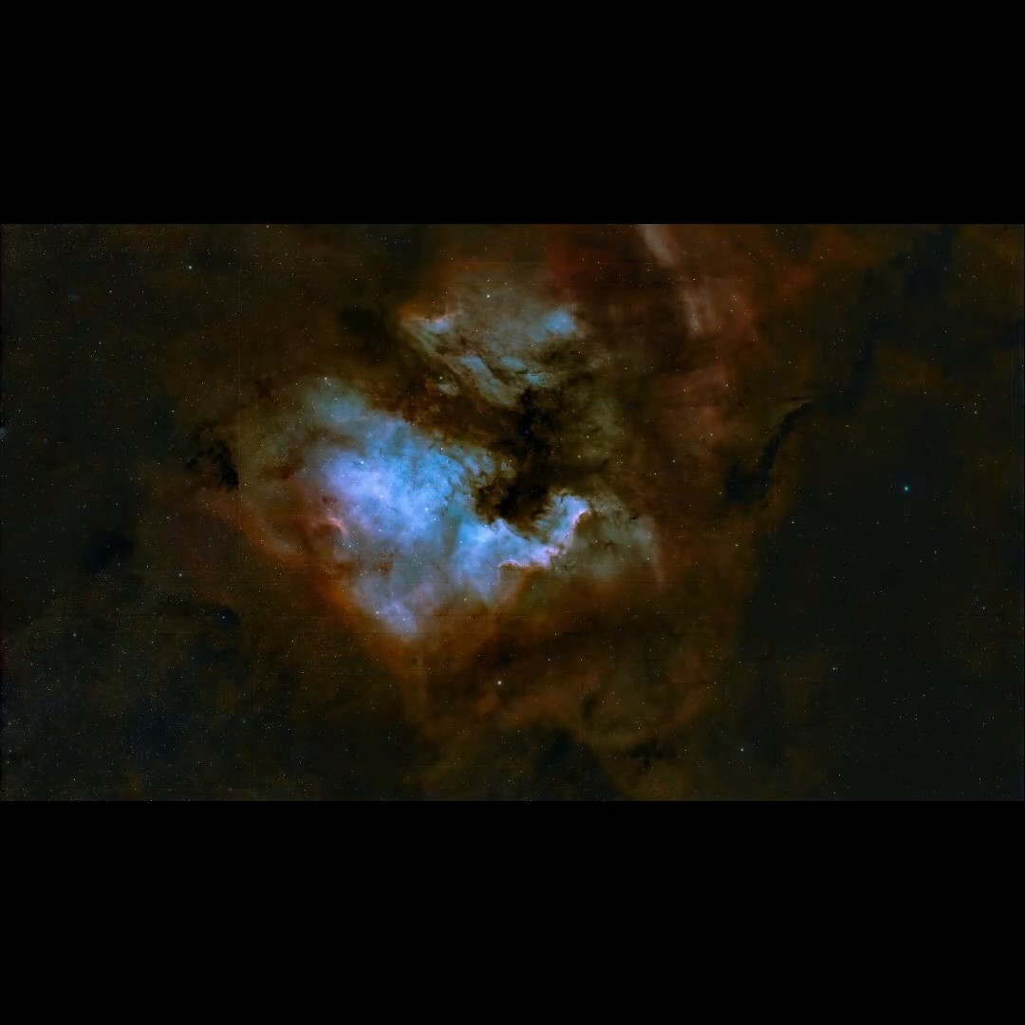